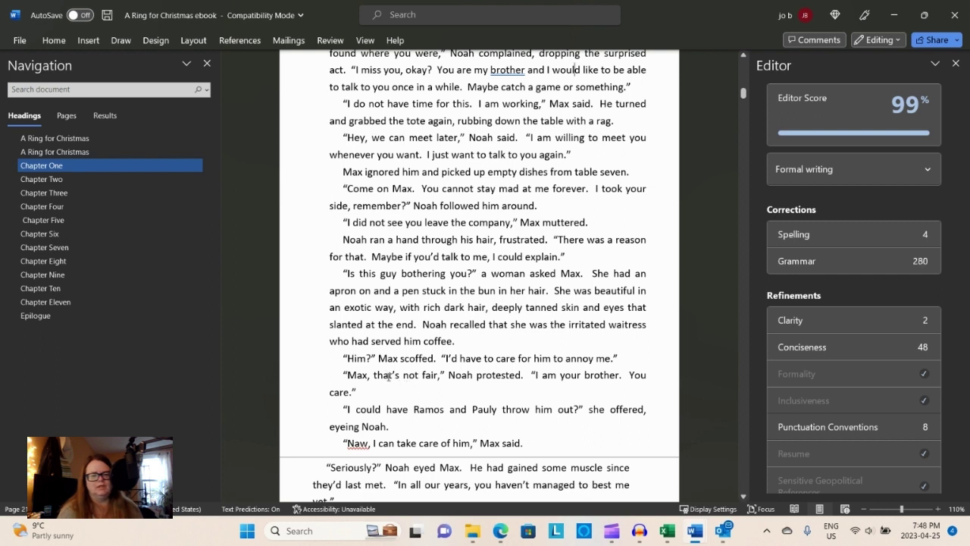
- Show the Home tab's editing tools in the 'A Ring for Christmas' manuscript
left_click(61, 42)
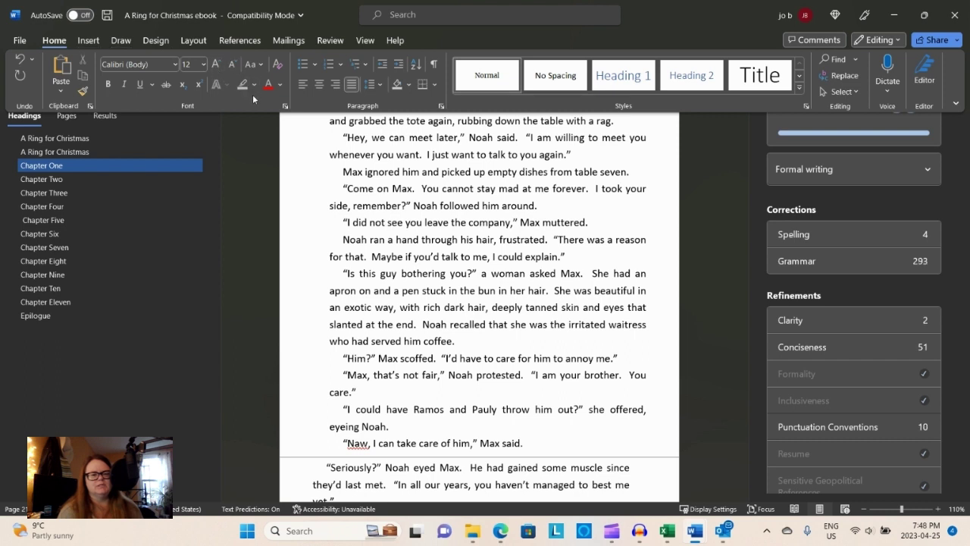
- Replace every that's with that is, confirm the count, and close Find and Replace
left_click(826, 77)
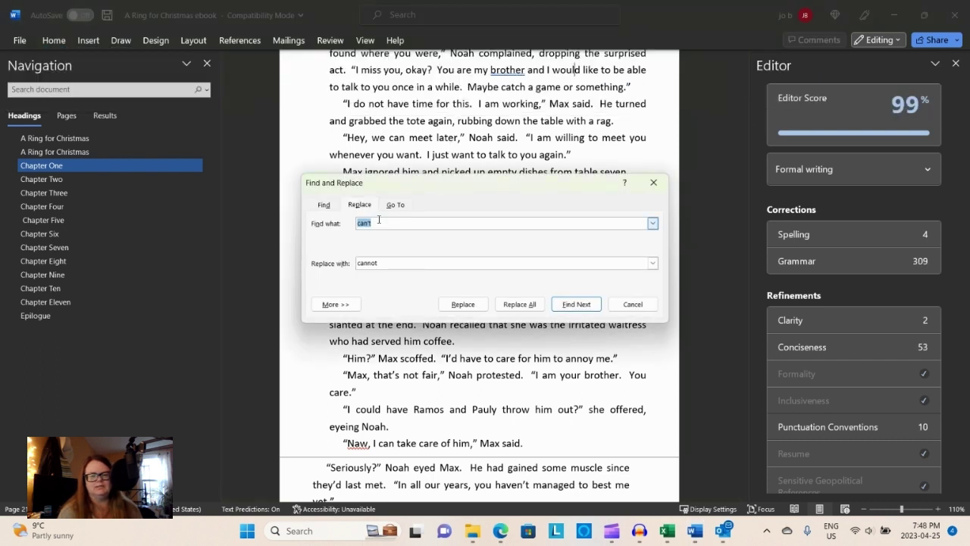
left_click_drag(378, 221, 337, 233)
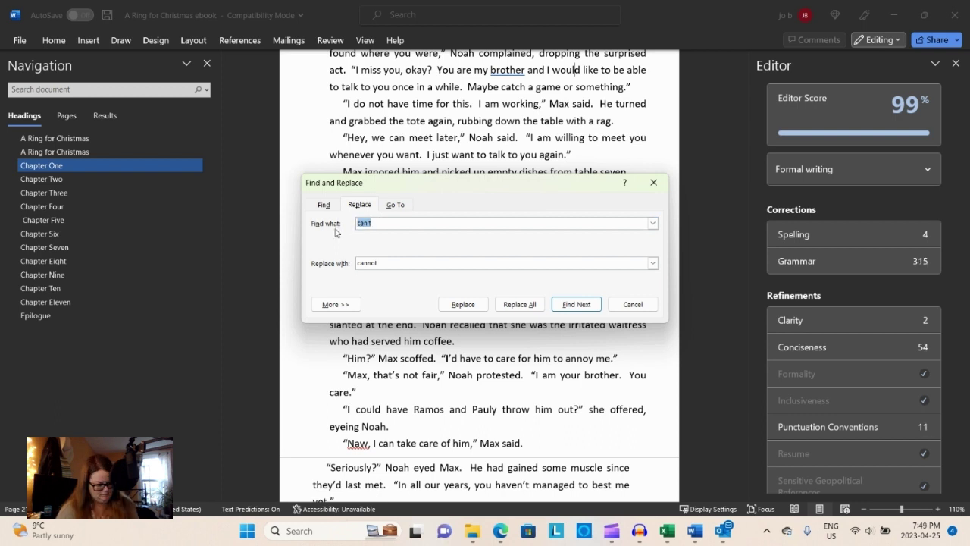
type("that's")
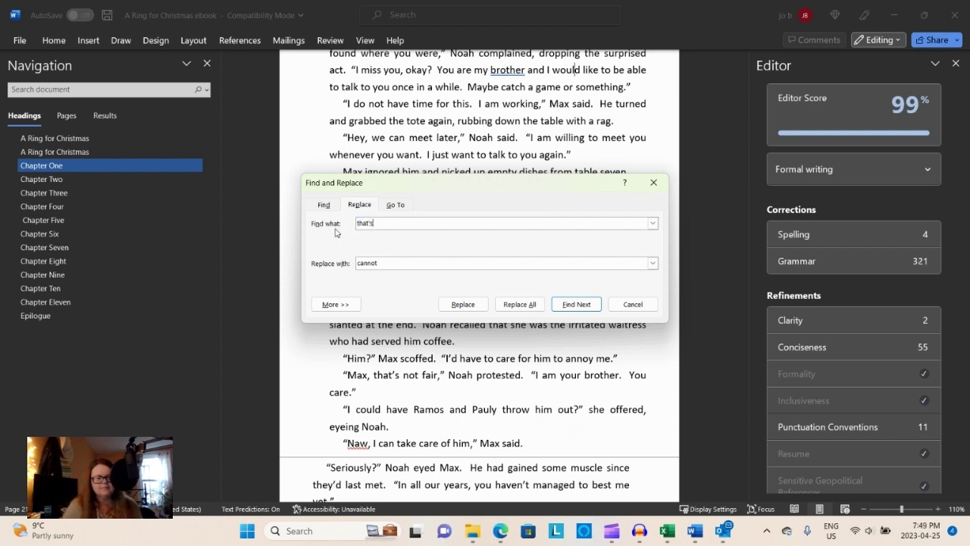
key("Tab")
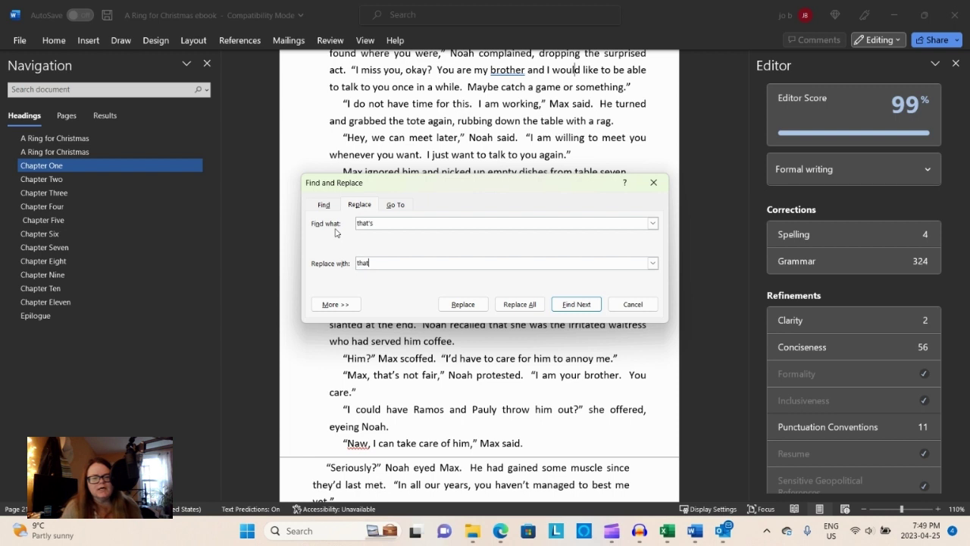
type(" is")
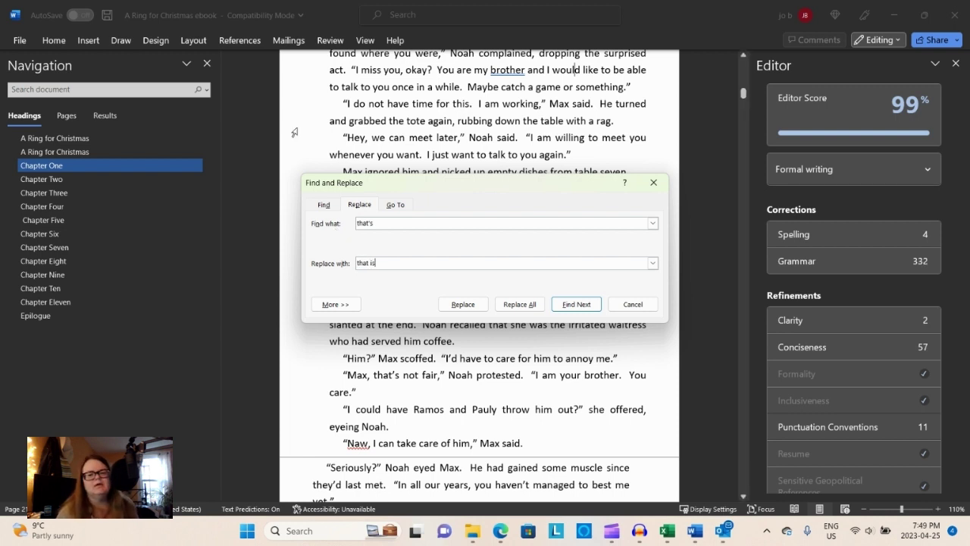
left_click(518, 305)
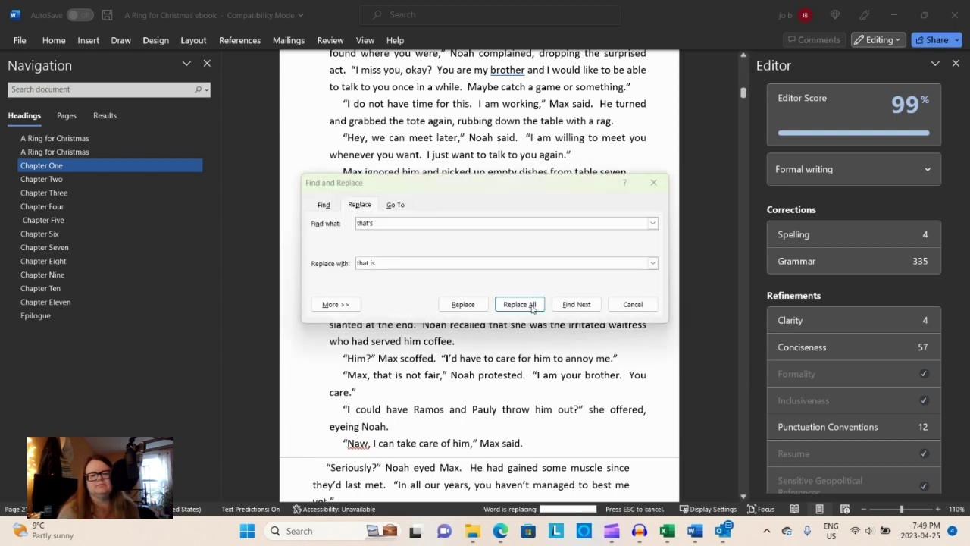
left_click(503, 301)
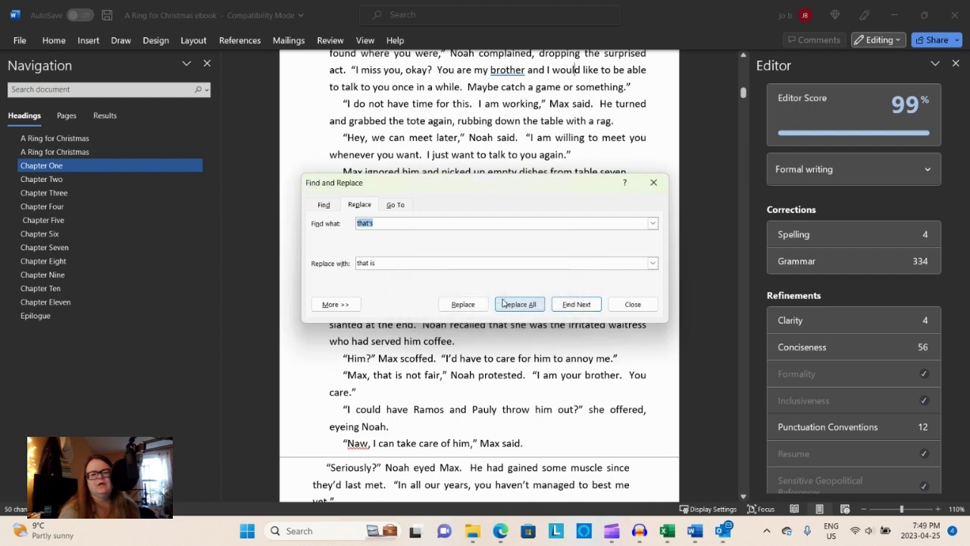
left_click(653, 181)
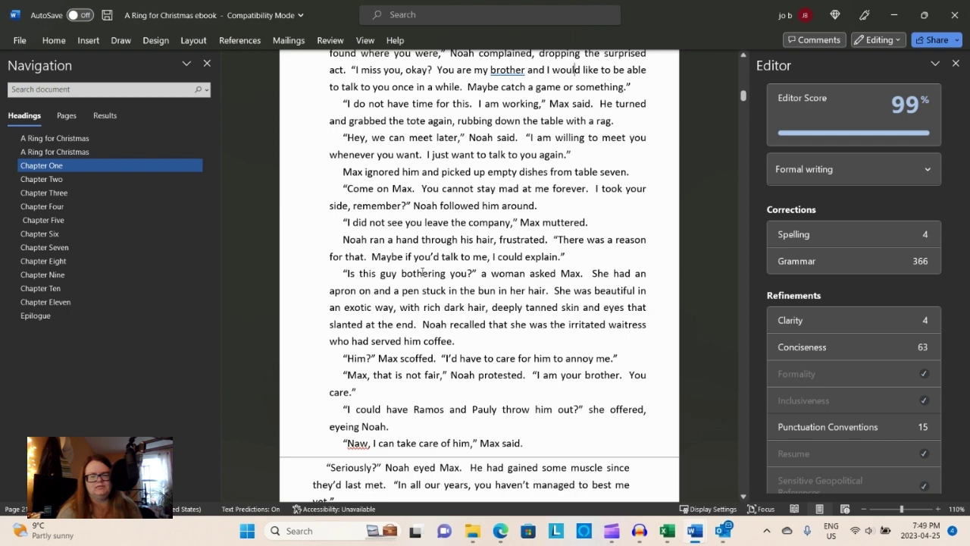
- Leave the slang word Naw unchanged and select haven't in the Chapter One dialogue
scroll(422, 272, "down", 1)
scroll(422, 272, "down", 2)
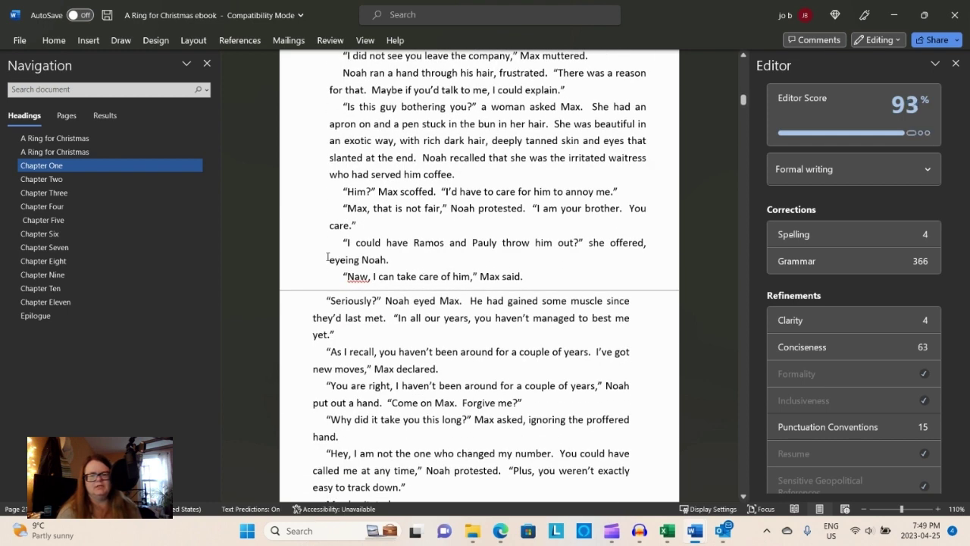
double_click(354, 276)
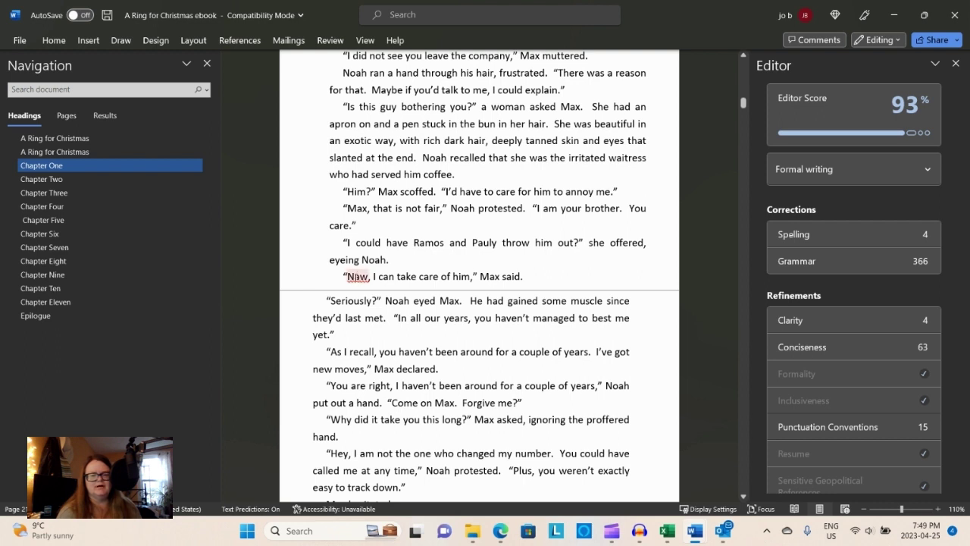
left_click(414, 262)
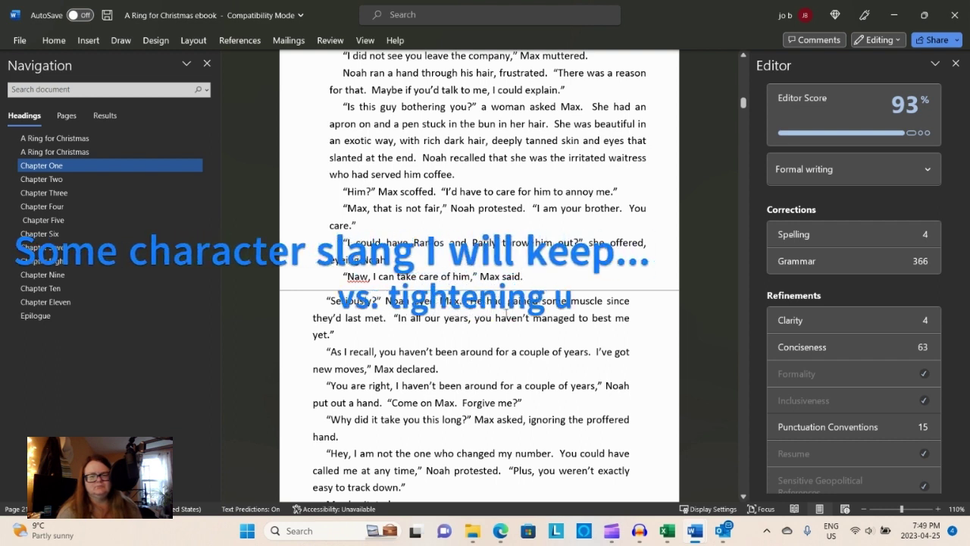
double_click(506, 318)
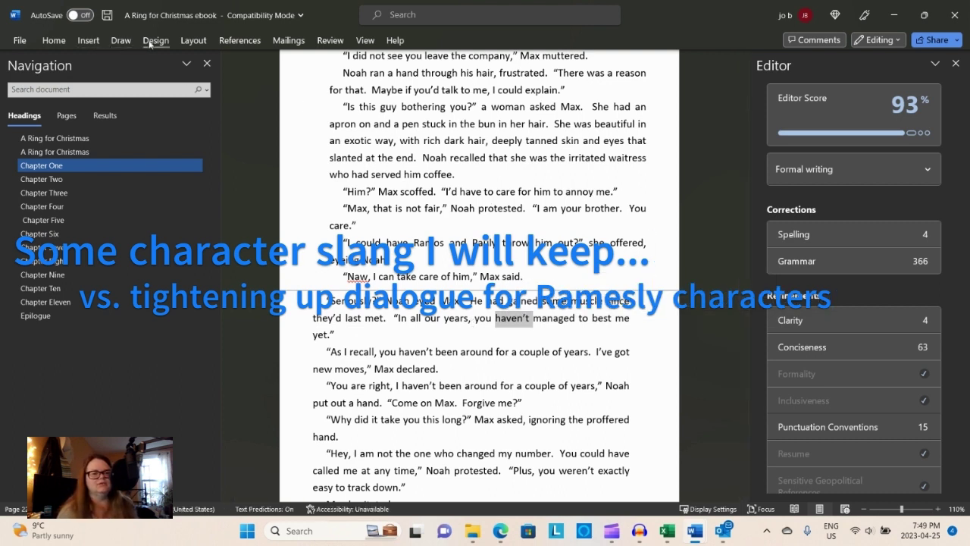
- Replace all nine haven't with have not, then close Find and Replace
left_click(51, 46)
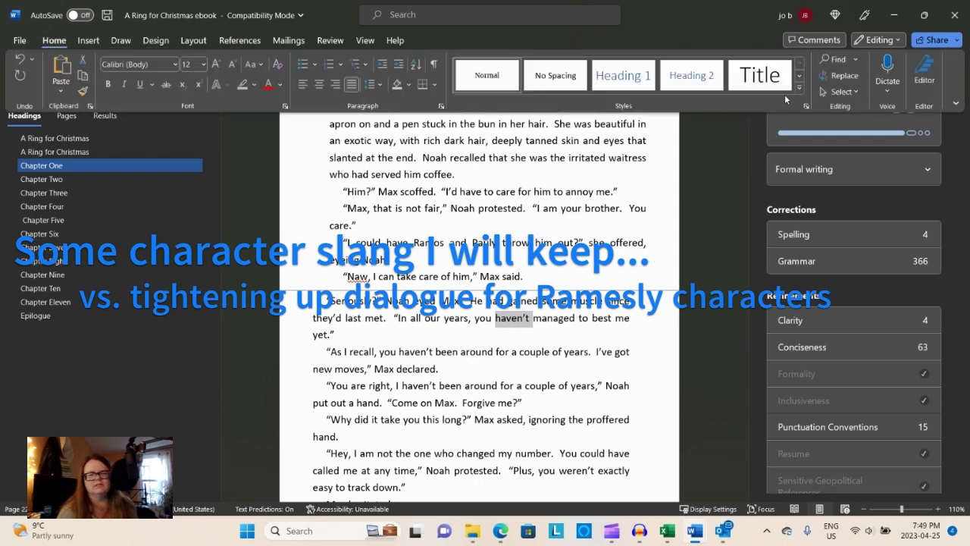
left_click(841, 75)
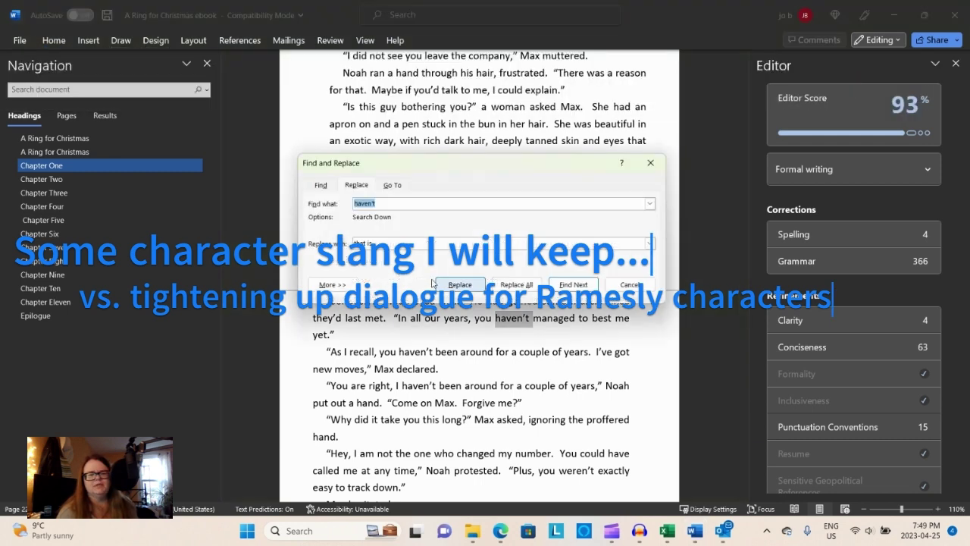
left_click(380, 242)
key("BackSpace")
key("BackSpace")
key("BackSpace")
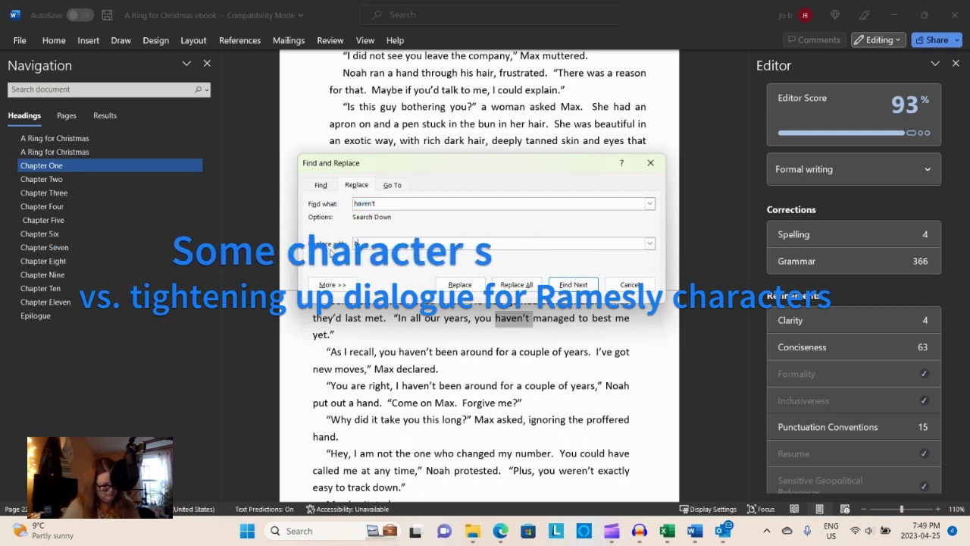
type("ave not")
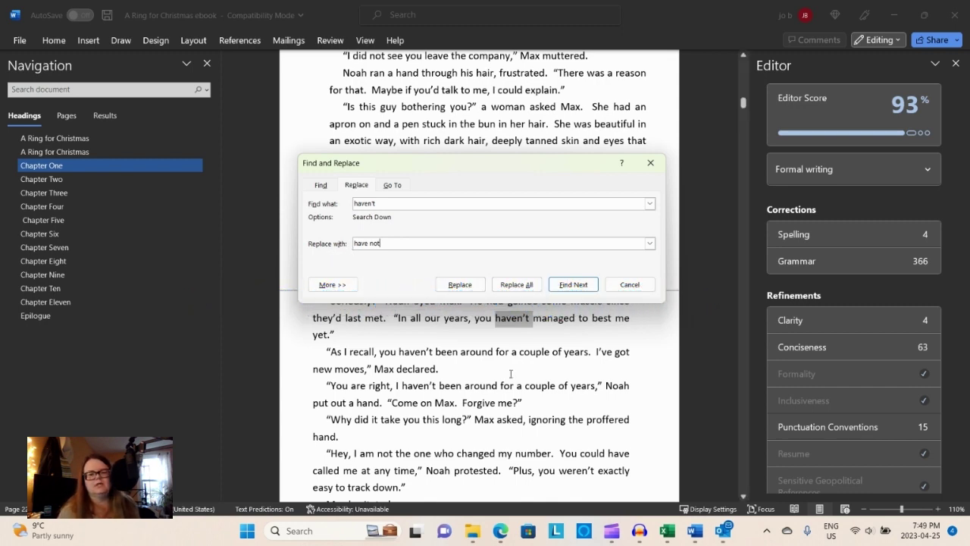
left_click(524, 286)
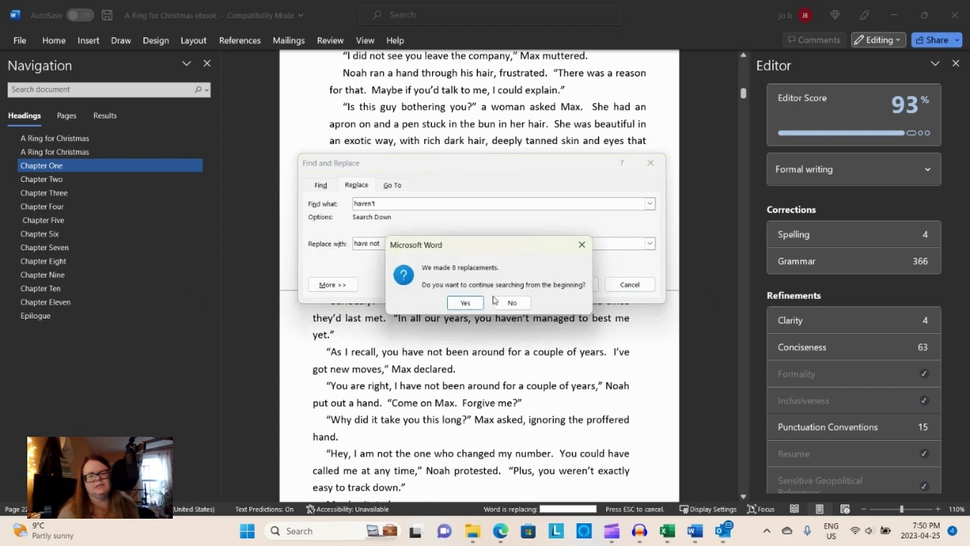
left_click(464, 303)
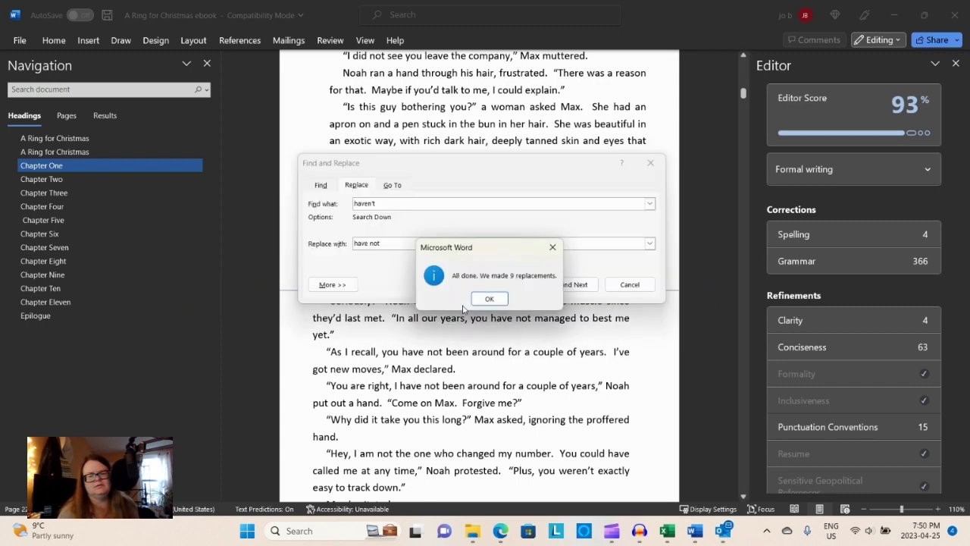
left_click(483, 299)
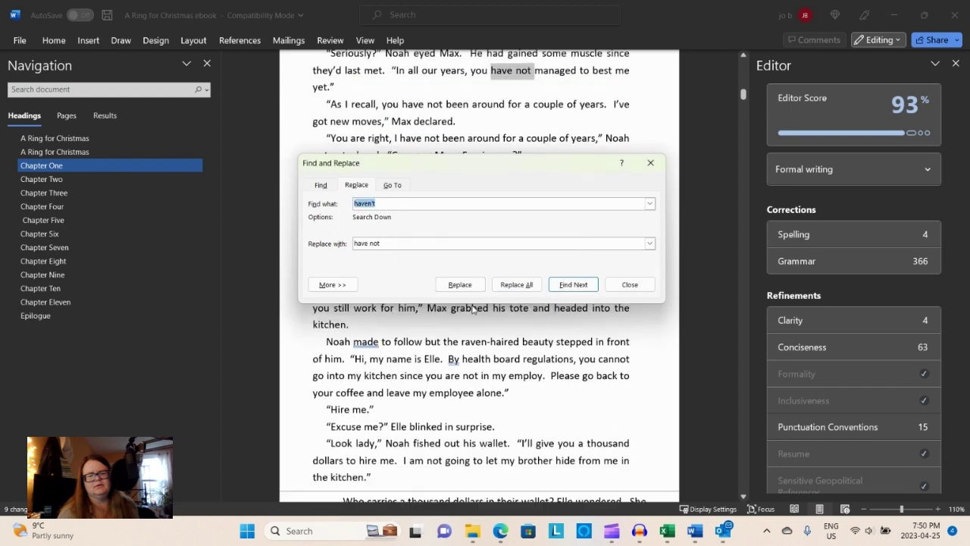
left_click(650, 162)
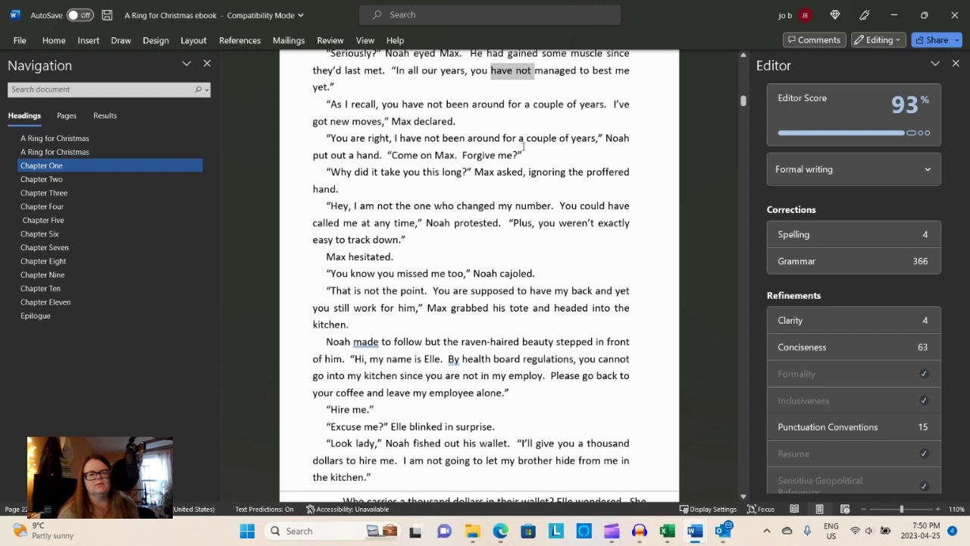
- Select What's and replace all sixteen occurrences with What is
double_click(364, 370)
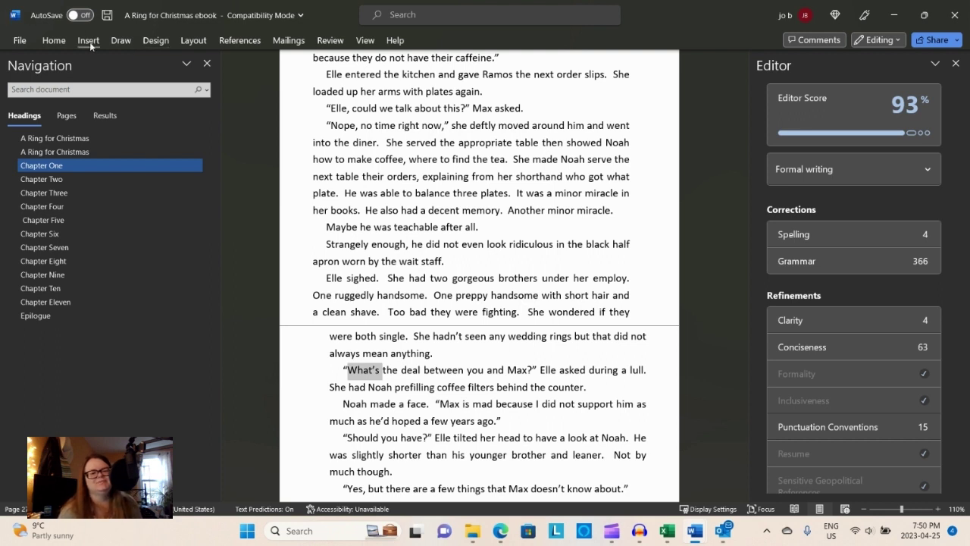
left_click(67, 46)
left_click(837, 74)
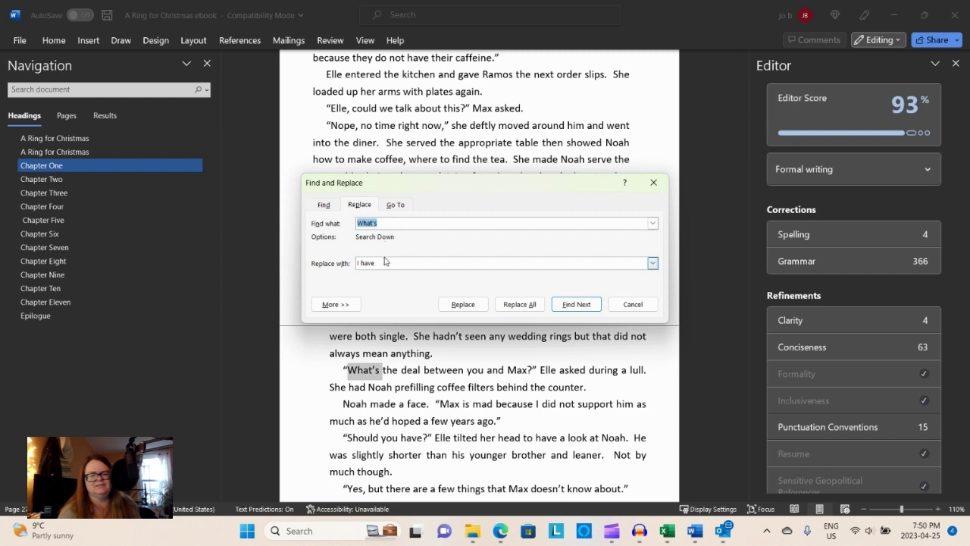
left_click(376, 264)
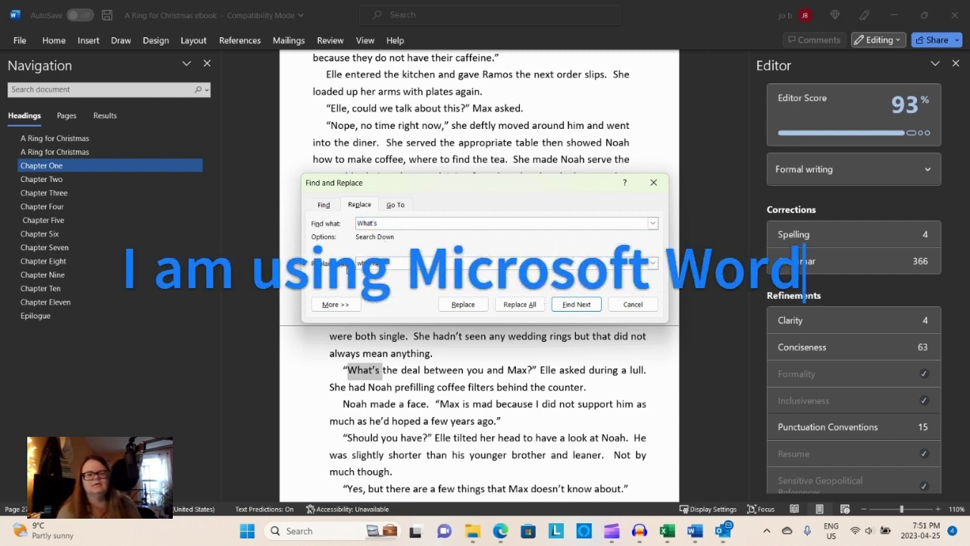
left_click(521, 304)
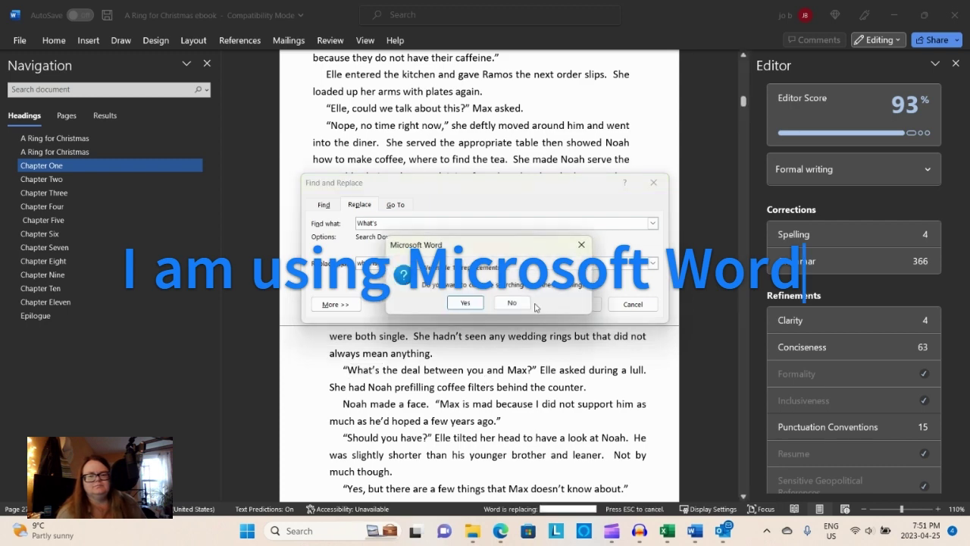
left_click(465, 303)
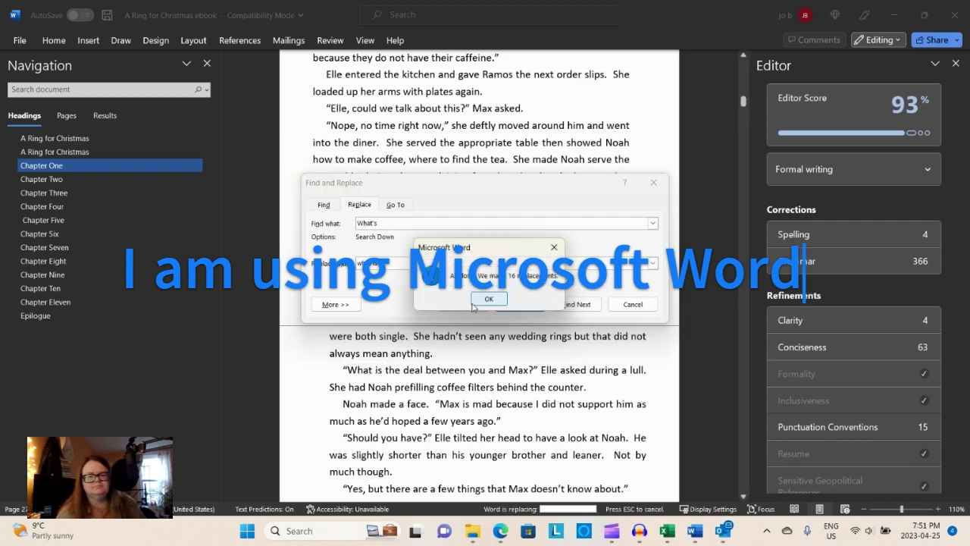
left_click(489, 298)
left_click(632, 304)
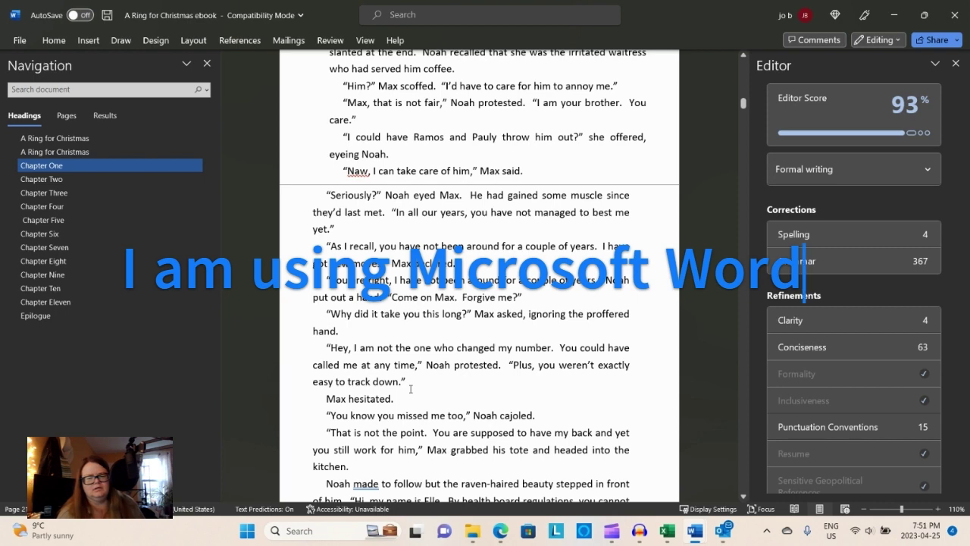
- Replace every It'll in the manuscript with It will
scroll(410, 389, "down", 3)
scroll(413, 391, "down", 2)
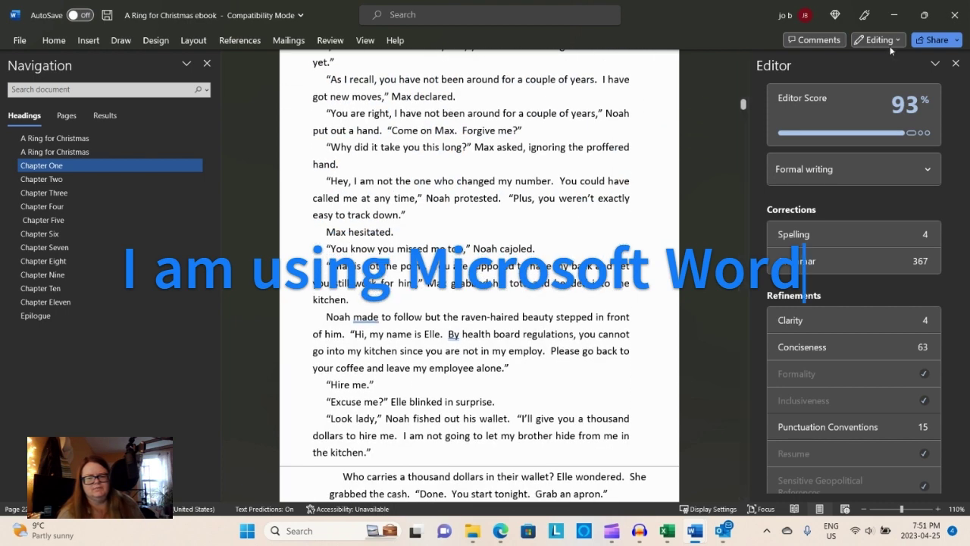
scroll(414, 392, "down", 6)
double_click(410, 230)
left_click(53, 40)
key("ctrl+h")
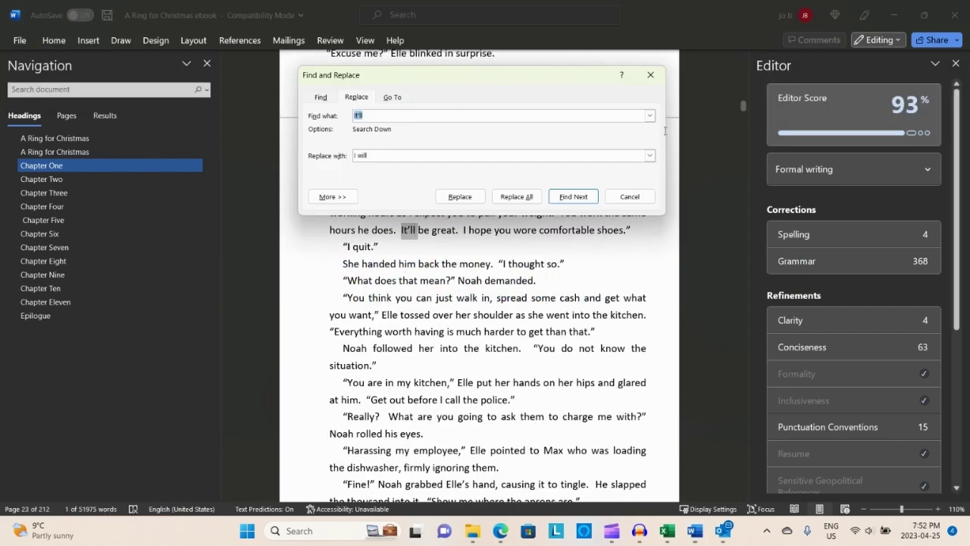
left_click(516, 196)
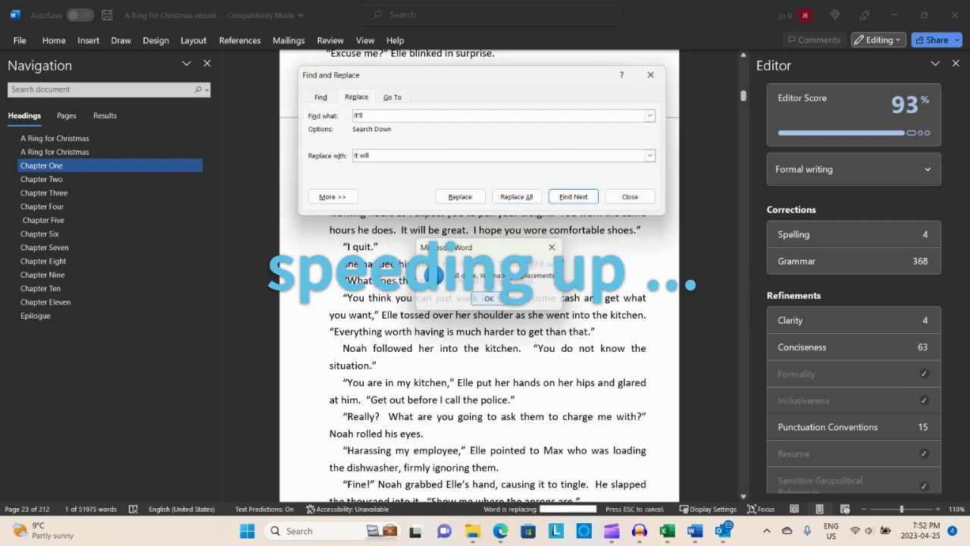
key("Return")
key("Escape")
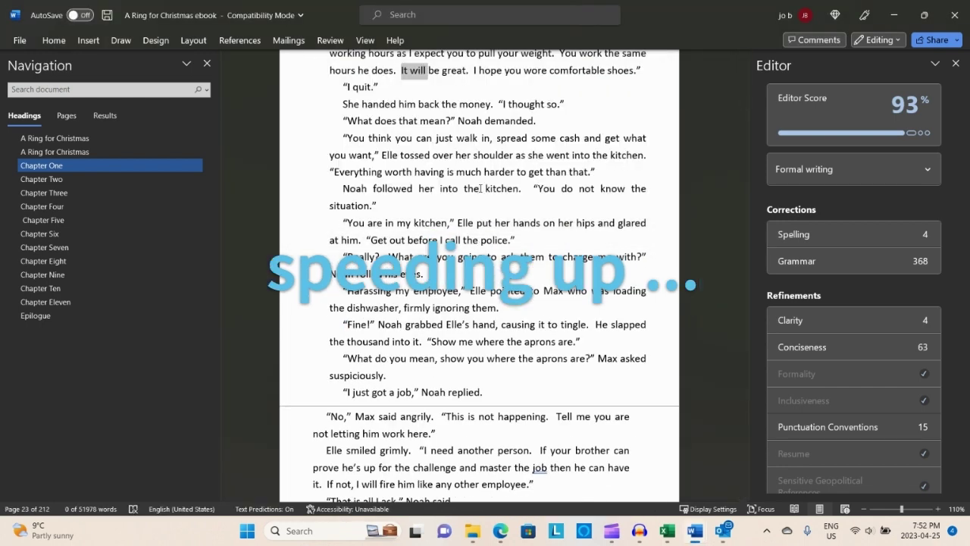
- Add a comma after job and expand both she'd to she would
scroll(472, 387, "down", 5)
left_click(548, 234)
type(",")
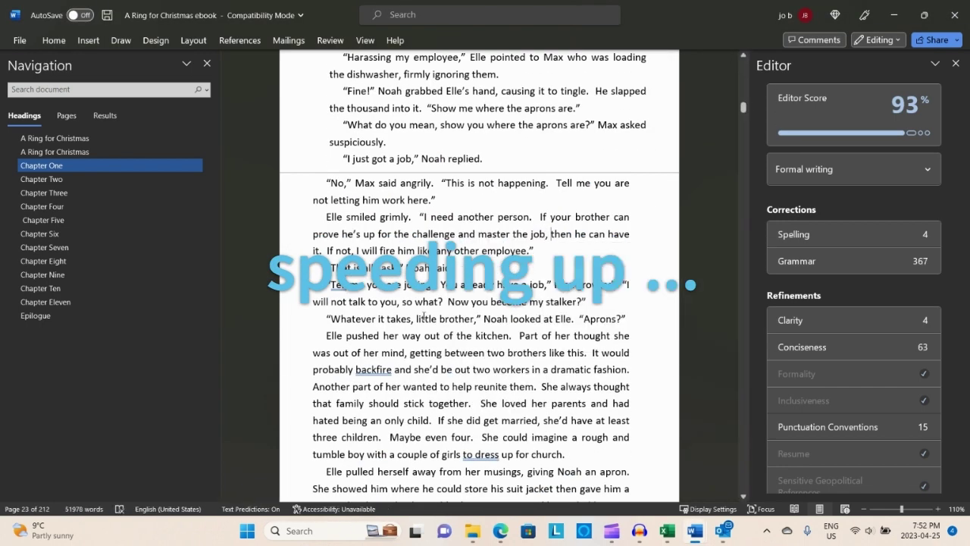
left_click(439, 369)
key("BackSpace")
type("woul")
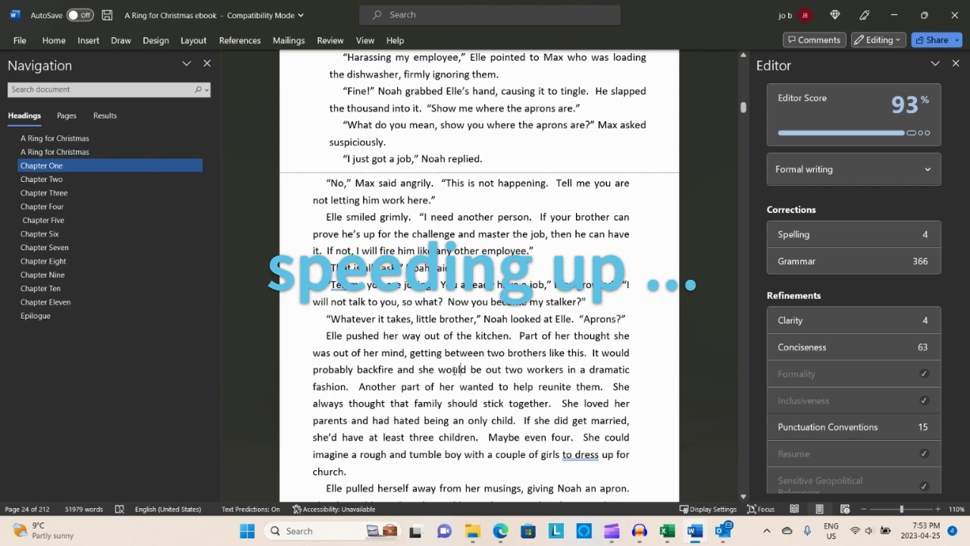
left_click(330, 438)
key("BackSpace")
type("woul")
- Join short hand into the single word shorthand
scroll(423, 418, "down", 6)
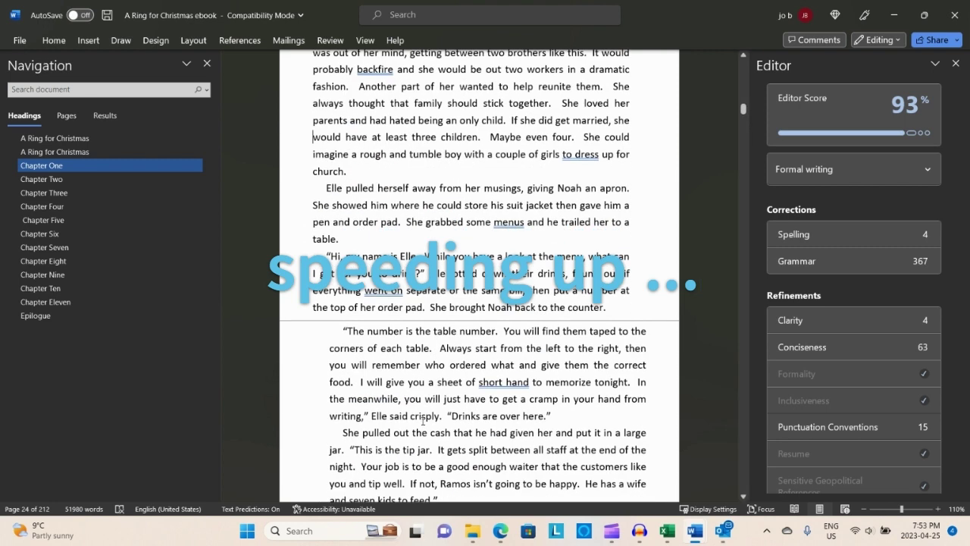
left_click(499, 382)
key("Delete")
scroll(542, 225, "down", 5)
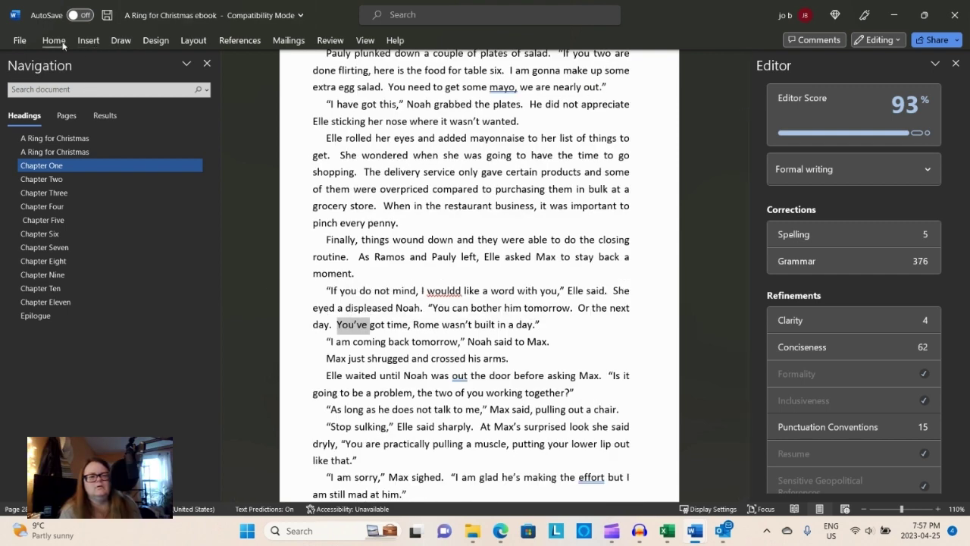
- Replace all twenty occurrences of You've with you have
left_click(60, 43)
left_click(743, 115)
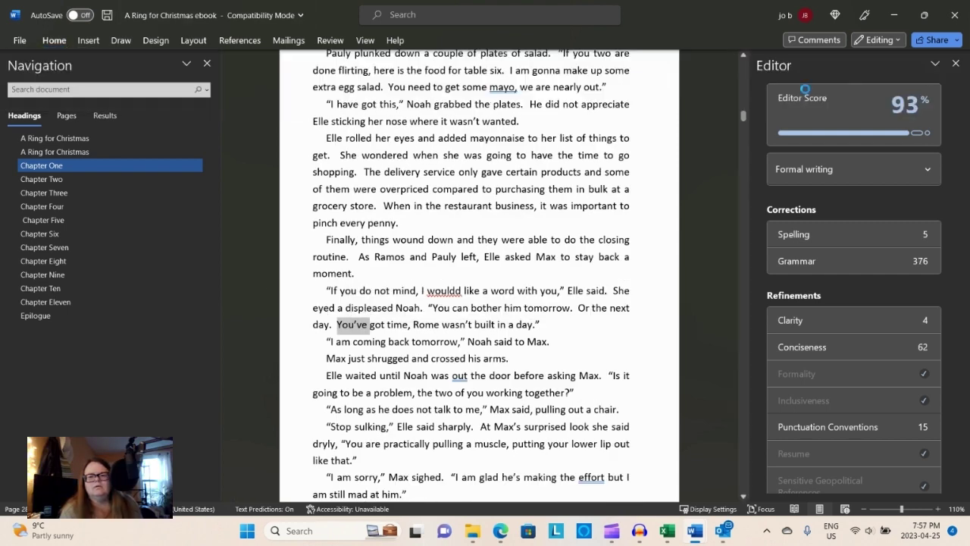
key("ctrl+h")
key("Tab")
type("you have")
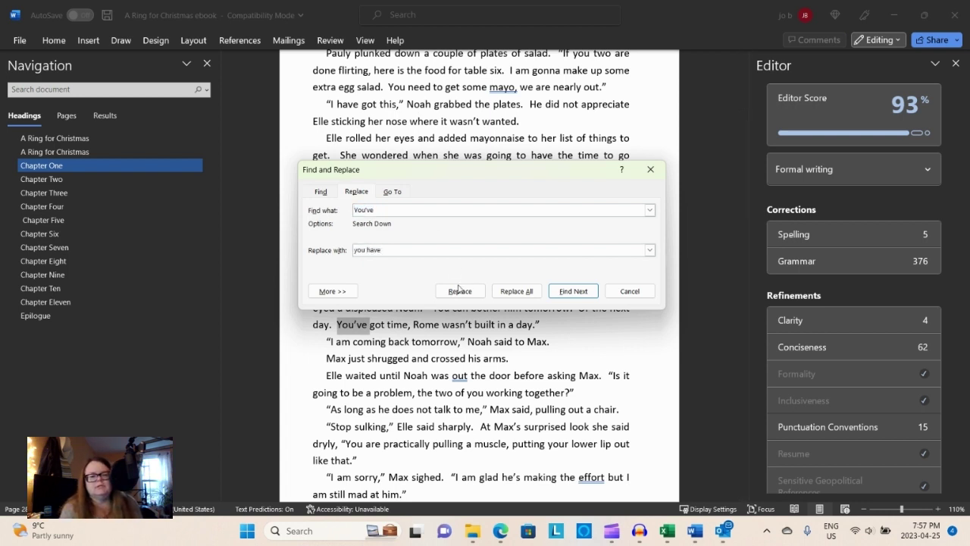
left_click(515, 291)
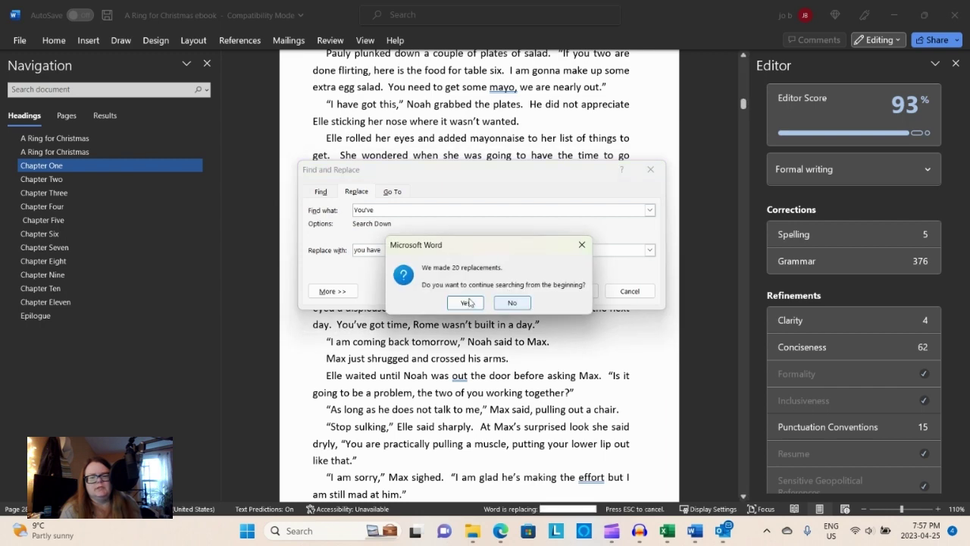
left_click(469, 303)
left_click(486, 301)
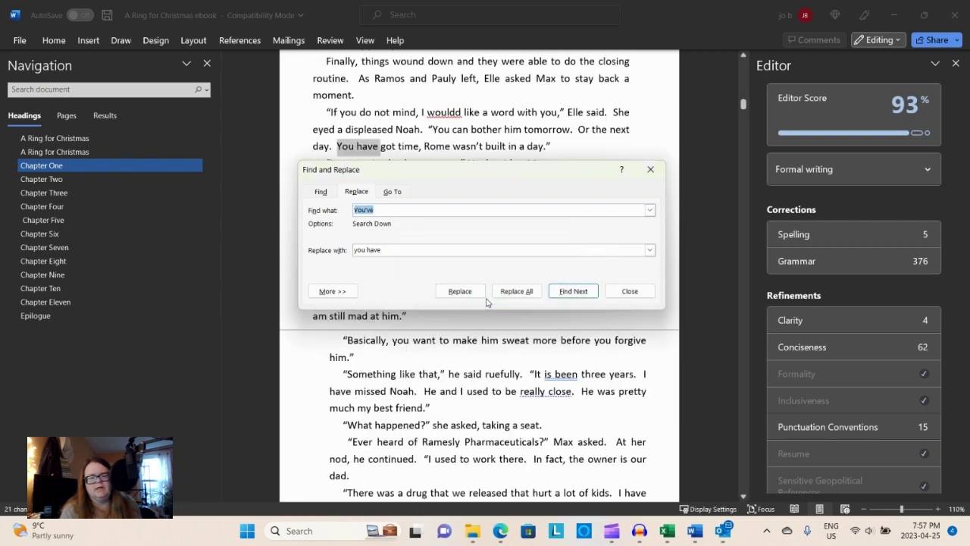
- Replace all 106 occurrences of wasn't with was not
left_click(630, 291)
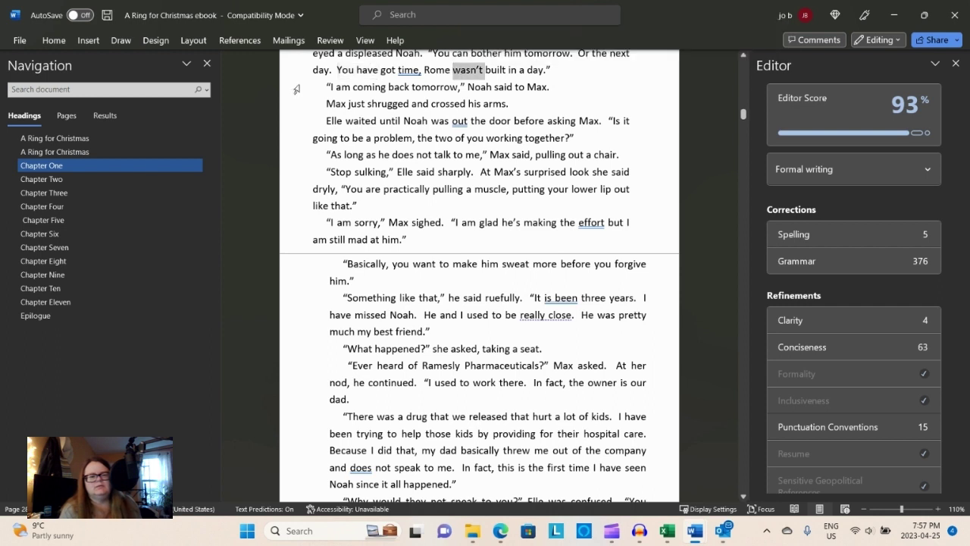
left_click(47, 44)
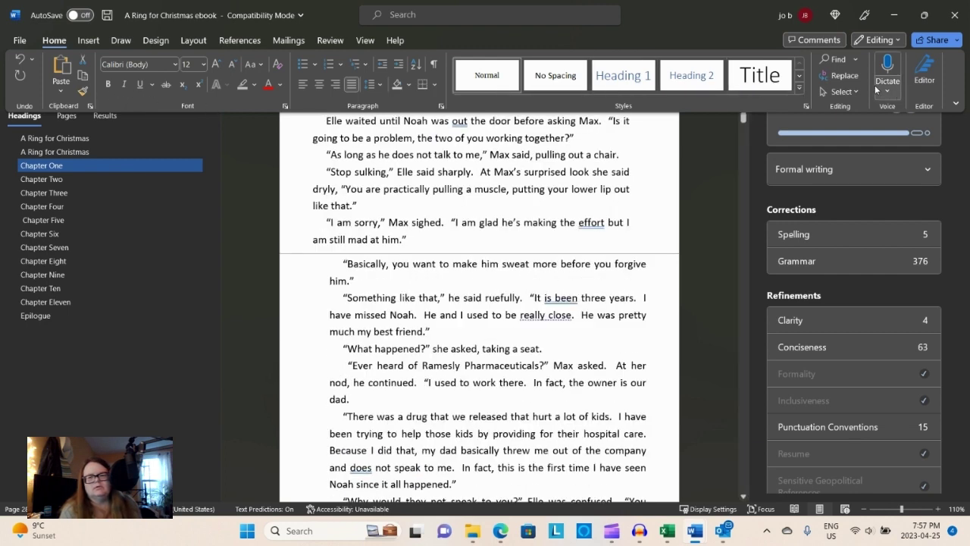
left_click(841, 76)
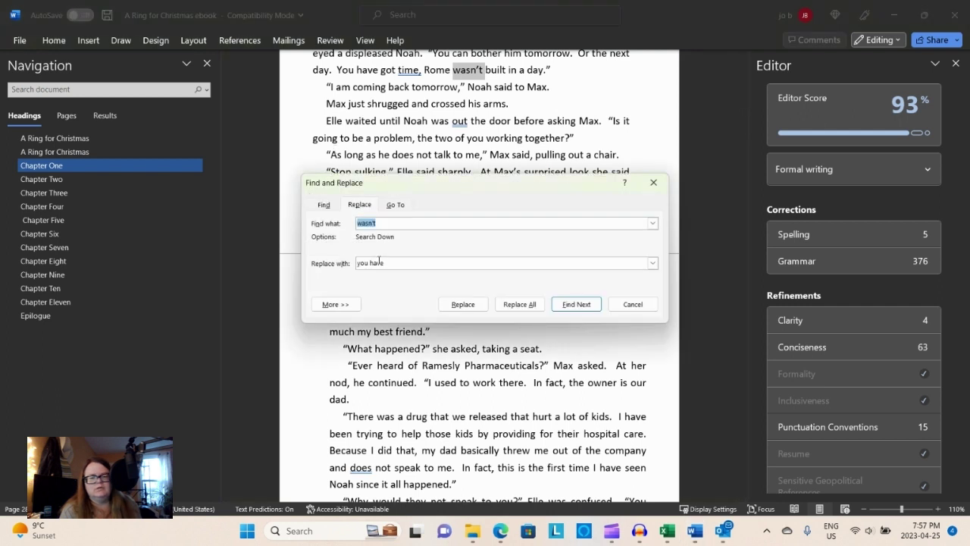
left_click_drag(384, 262, 340, 266)
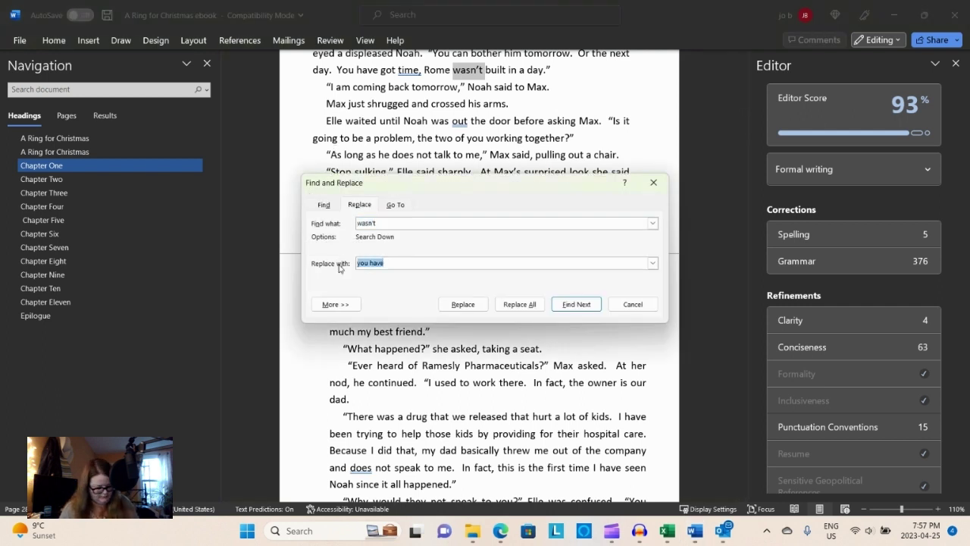
type("was not")
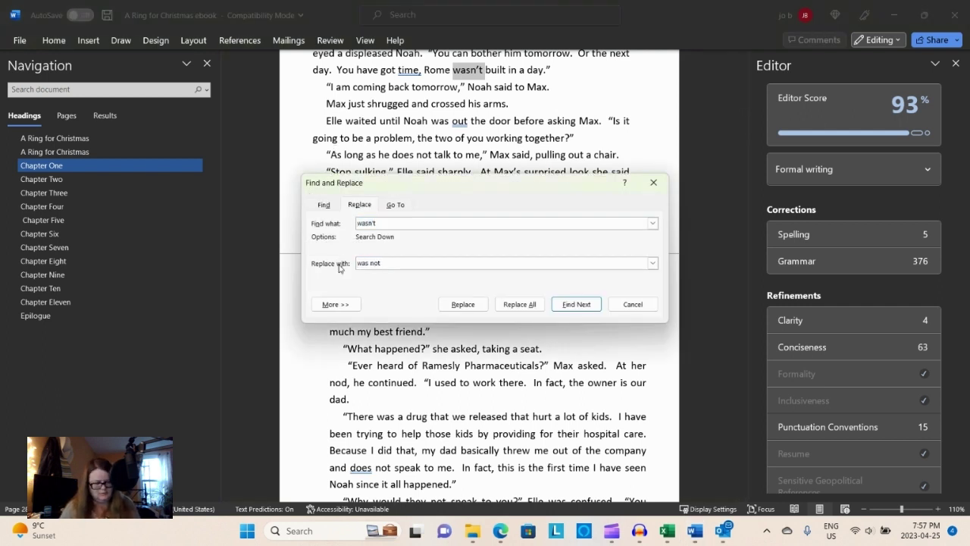
left_click(497, 303)
left_click(469, 303)
left_click(504, 301)
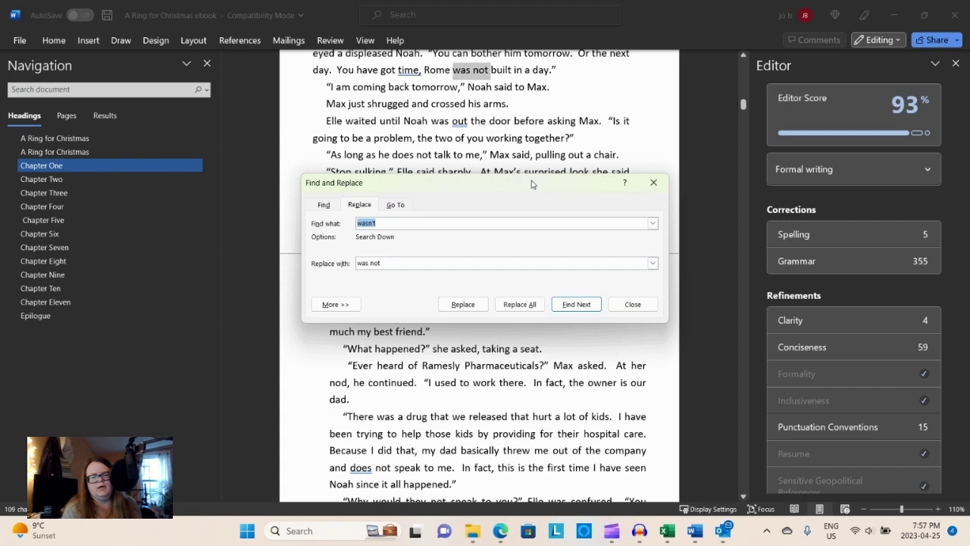
- Accept the comma fixes after 'pulled it' and 'Well', and change He to Noah
left_click(633, 304)
right_click(362, 86)
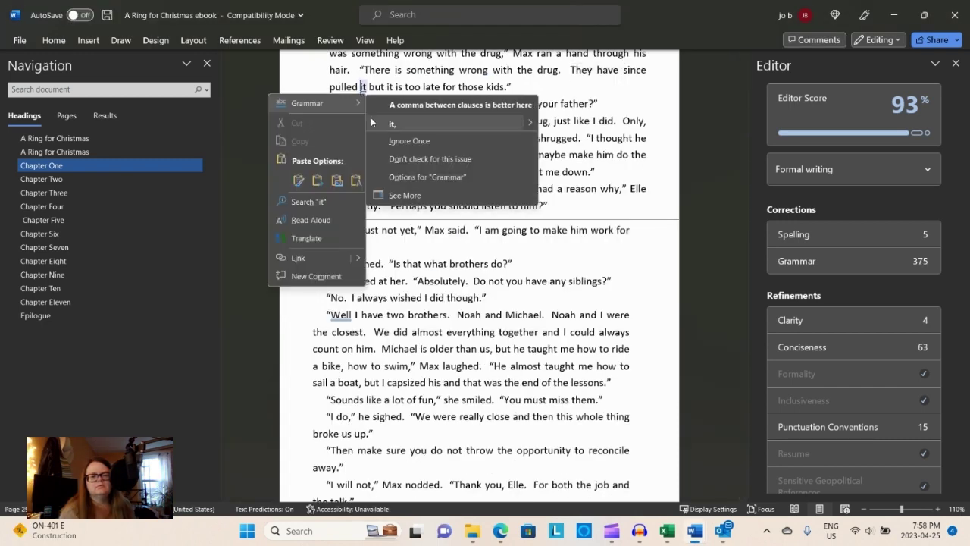
left_click(392, 123)
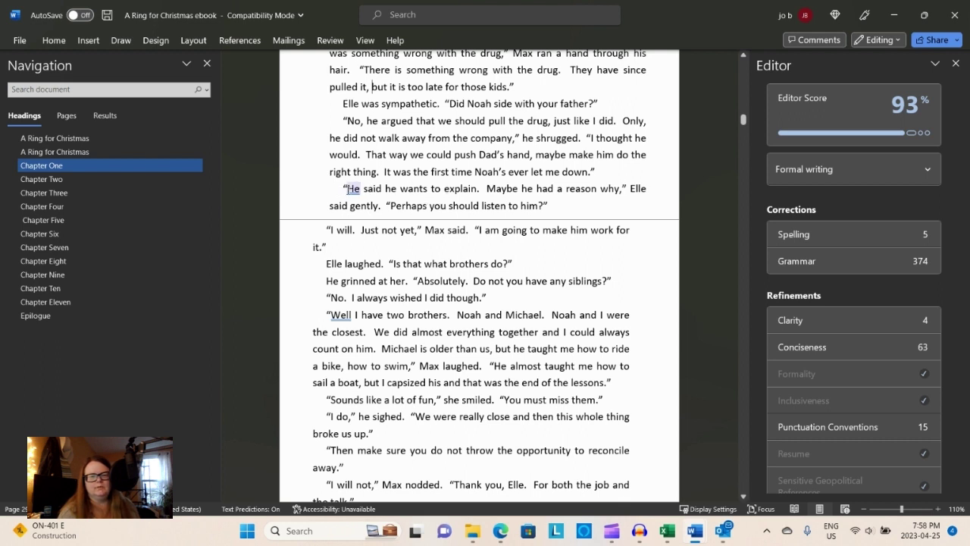
double_click(350, 189)
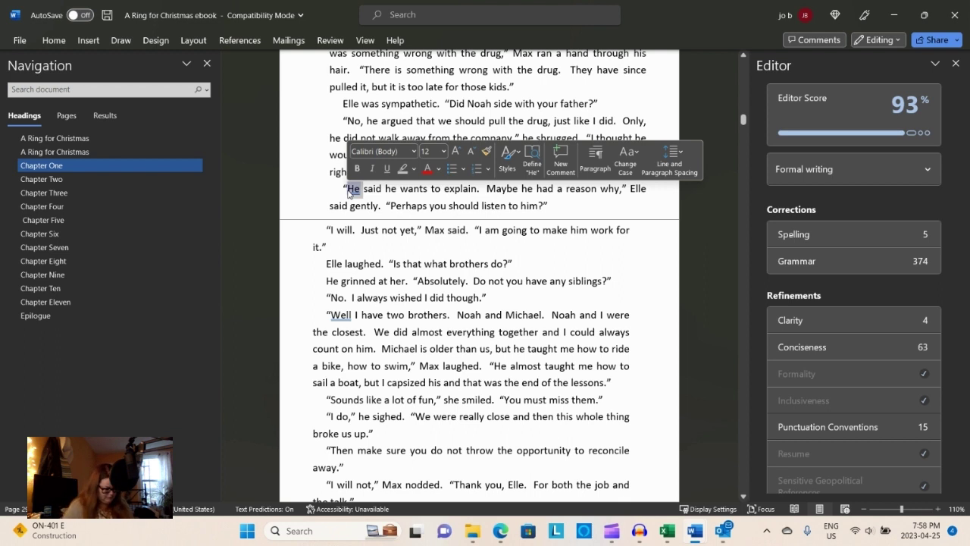
type("Noah")
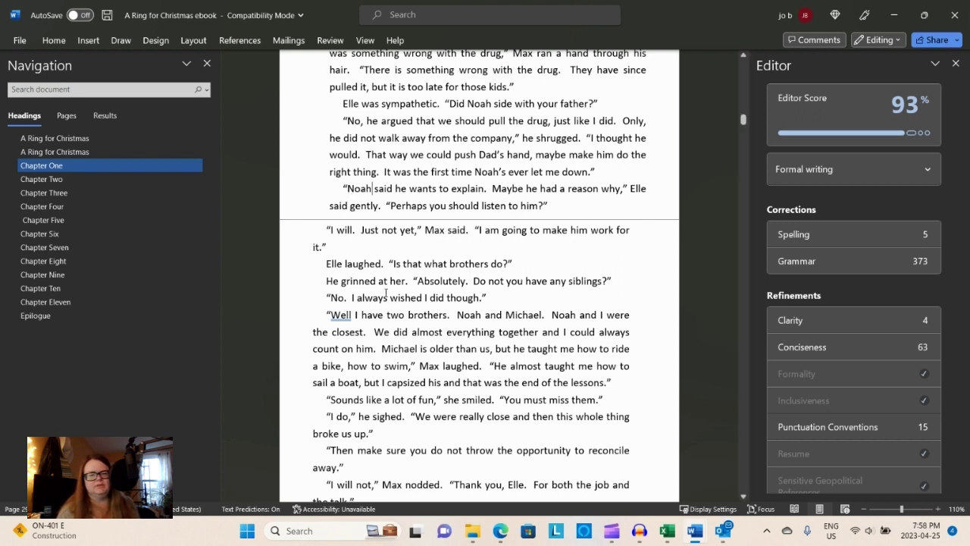
right_click(338, 315)
left_click(398, 148)
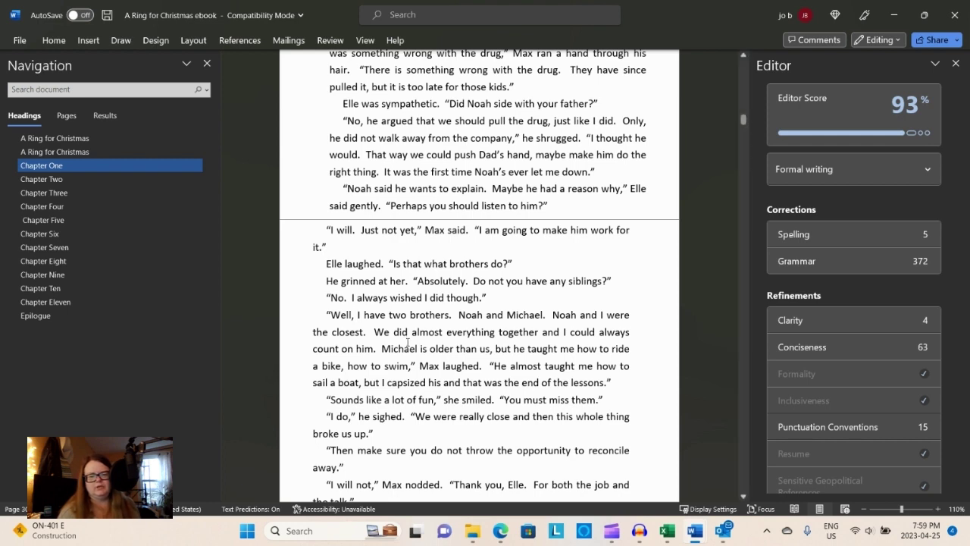
- Scroll into Chapter Two and expand I'd to I would
scroll(469, 370, "down", 1)
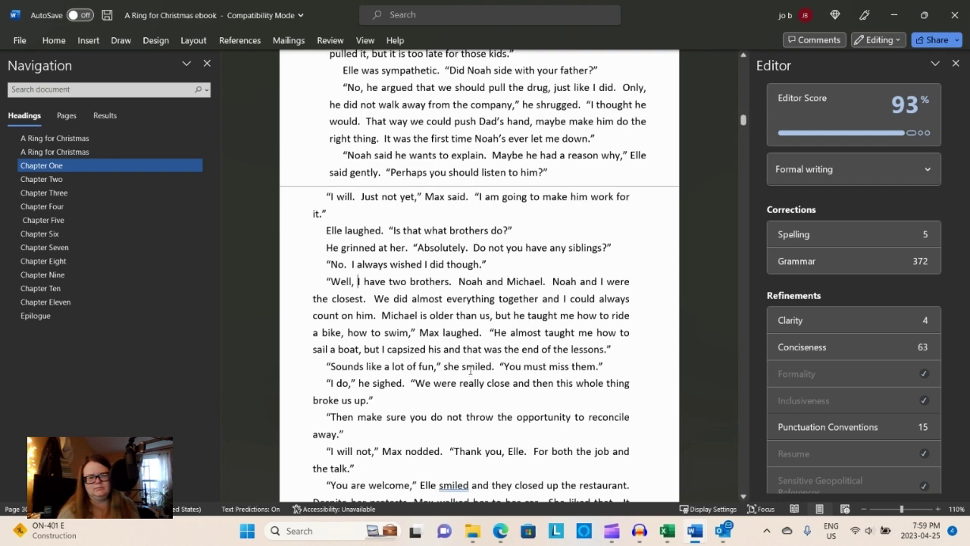
scroll(469, 369, "down", 4)
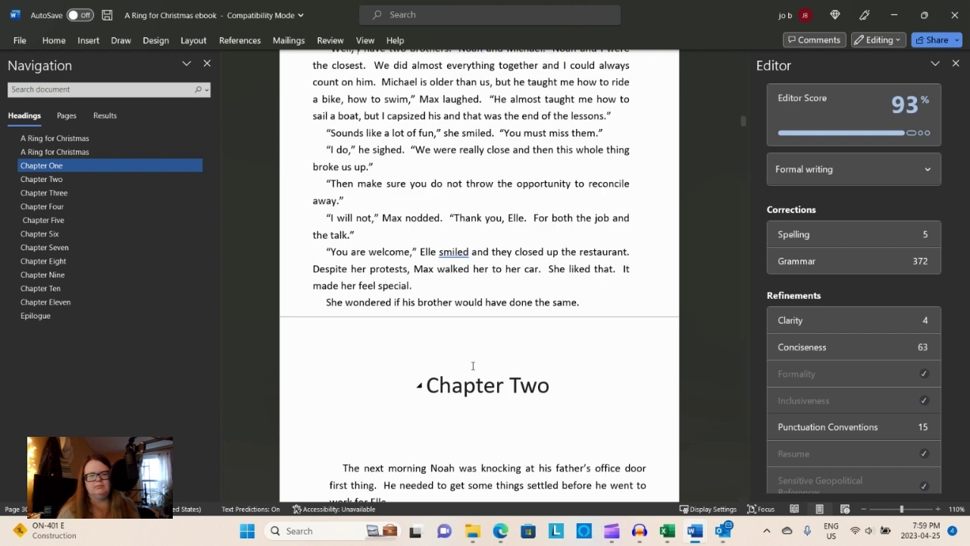
scroll(473, 363, "down", 4)
scroll(475, 361, "down", 2)
scroll(475, 360, "down", 1)
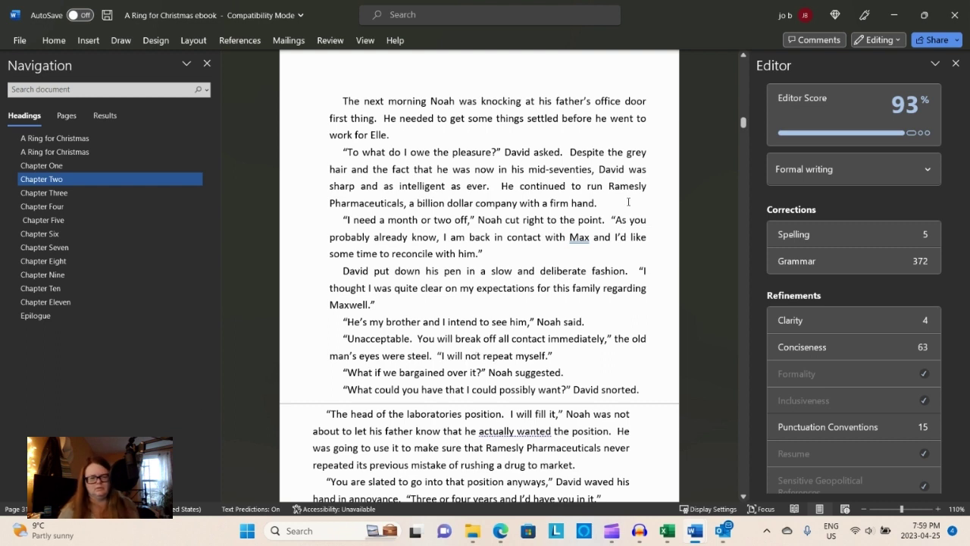
key("BackSpace")
key("BackSpace")
type("would")
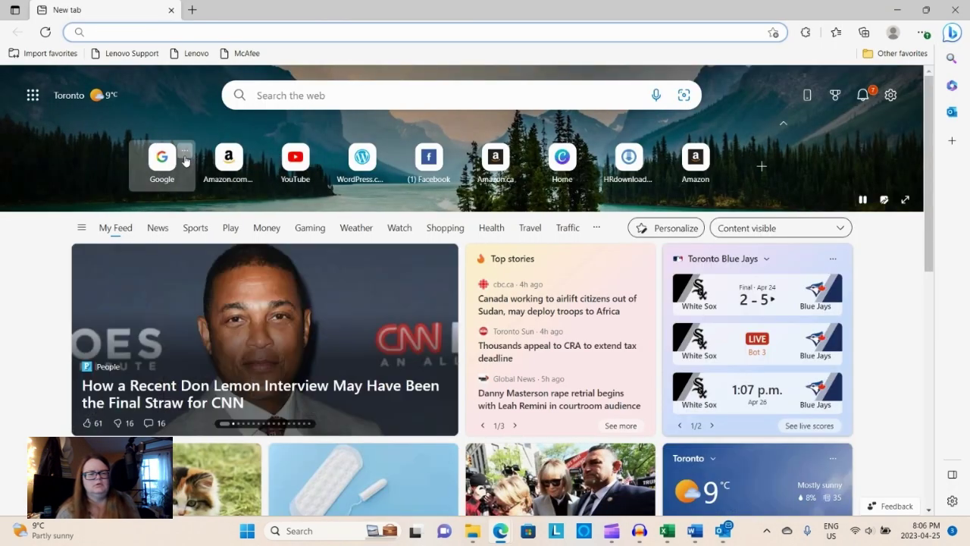
- Search Google for 'toe the line or tow the line' to confirm the correct idiom
right_click(168, 168)
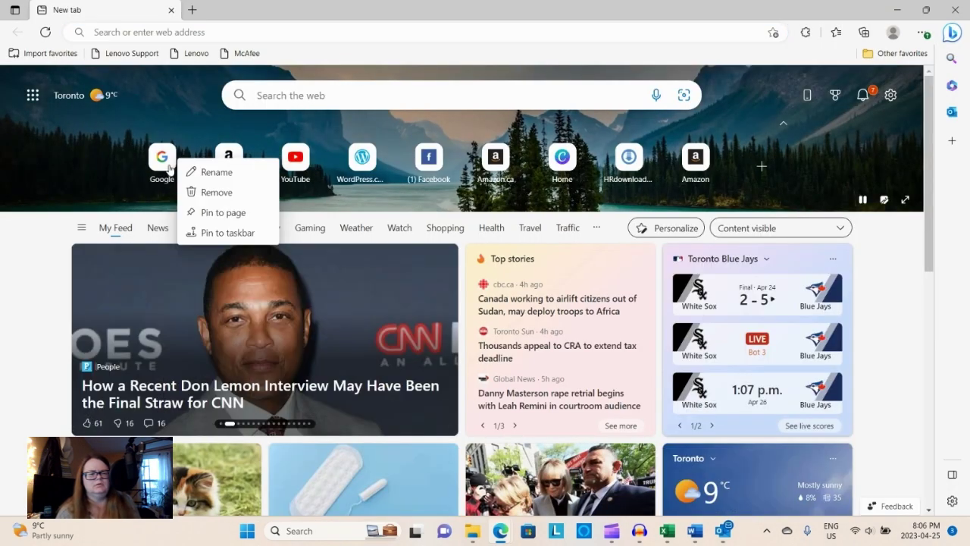
left_click(165, 161)
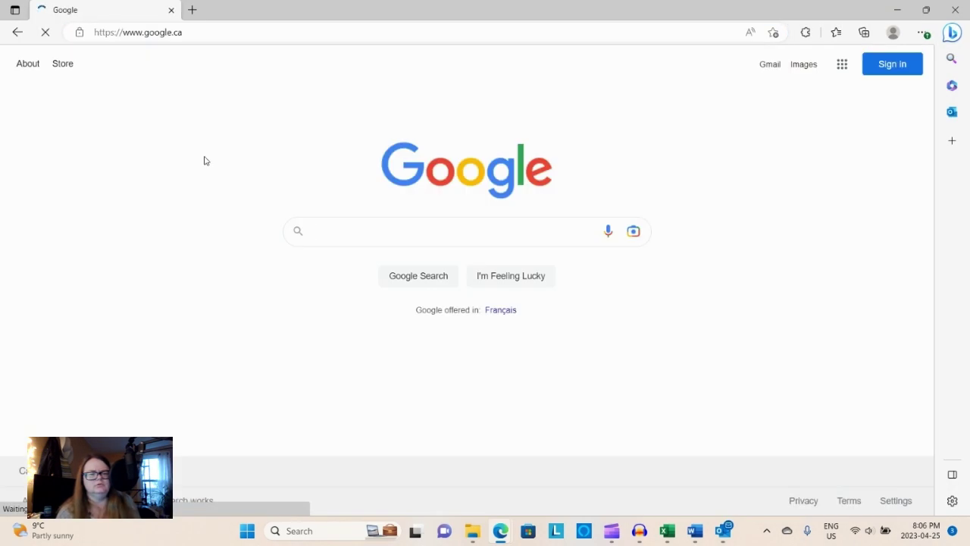
type("toe the line")
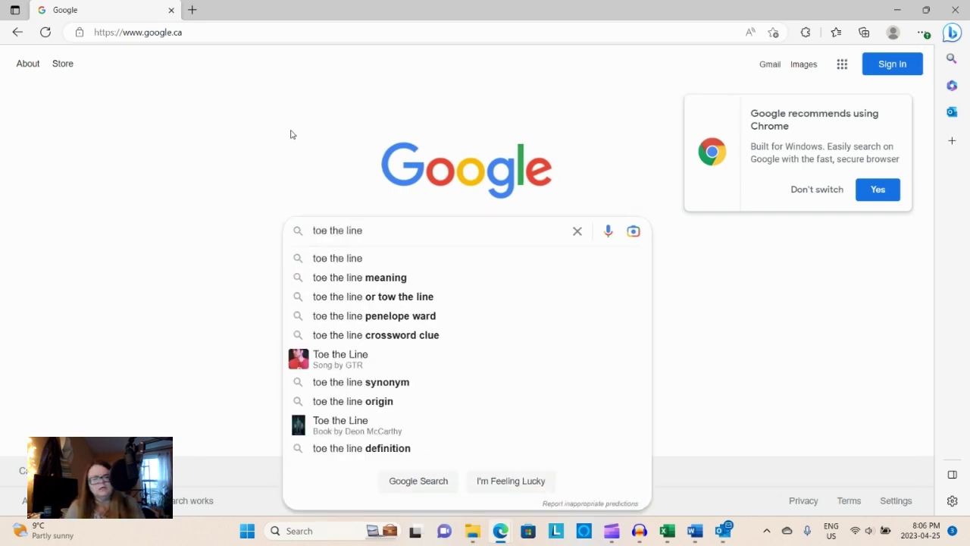
type(" or wo")
key("BackSpace")
key("BackSpace")
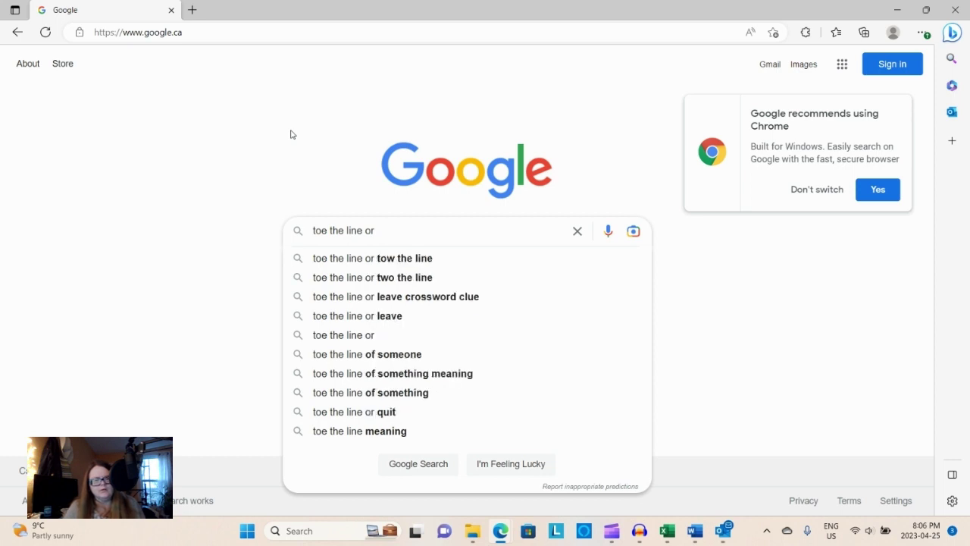
key("Down")
key("Return")
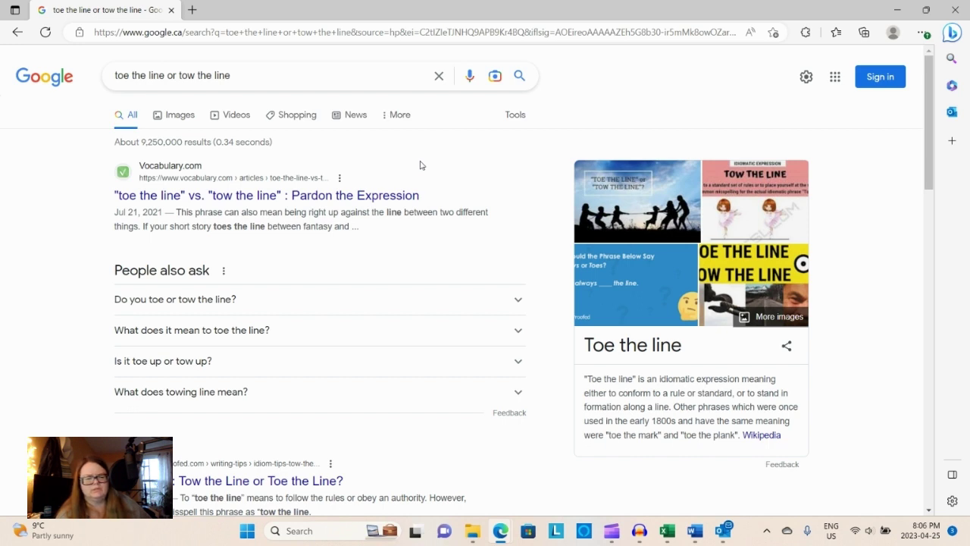
- In Word's Editor, accept 'toe', 'add', the comma after 'now', skip 'He', and drop 'for'
left_click(955, 10)
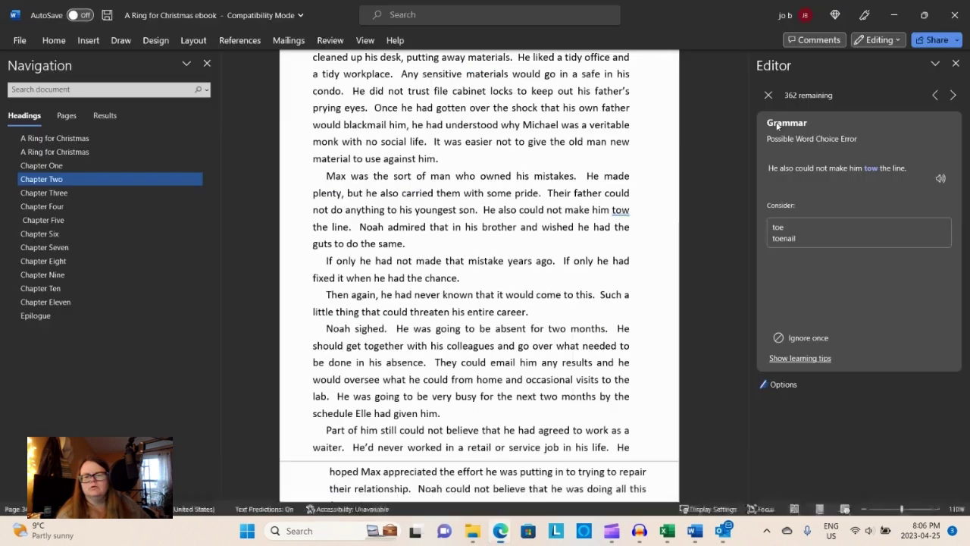
left_click(779, 227)
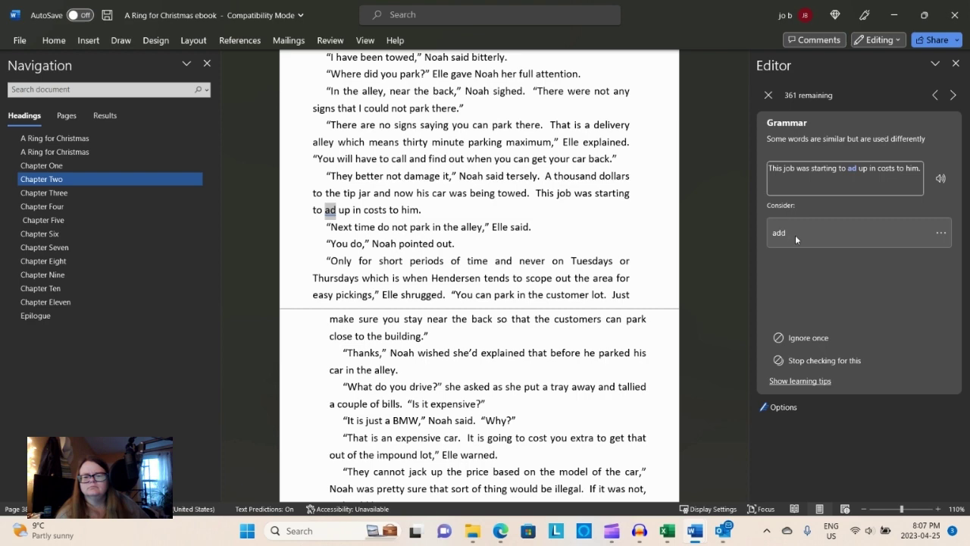
left_click(794, 235)
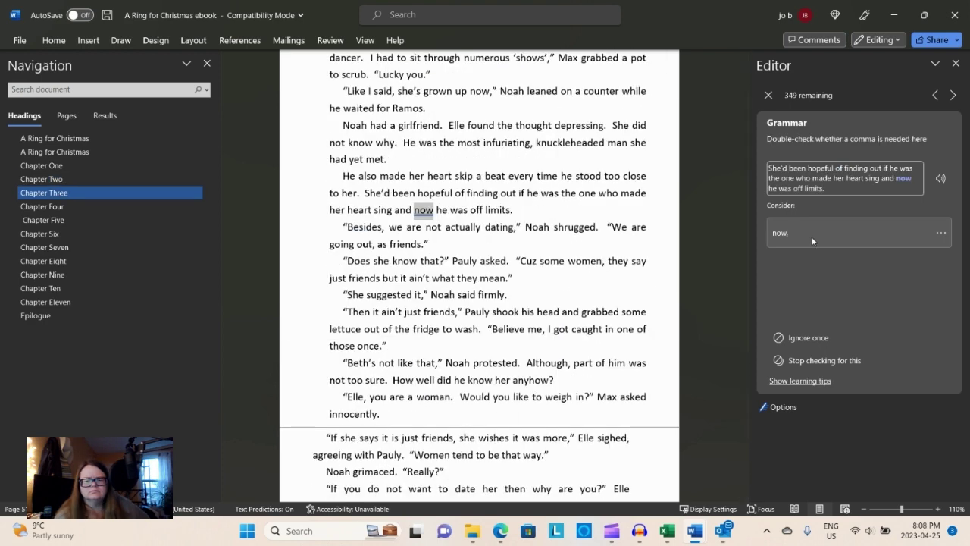
left_click(811, 237)
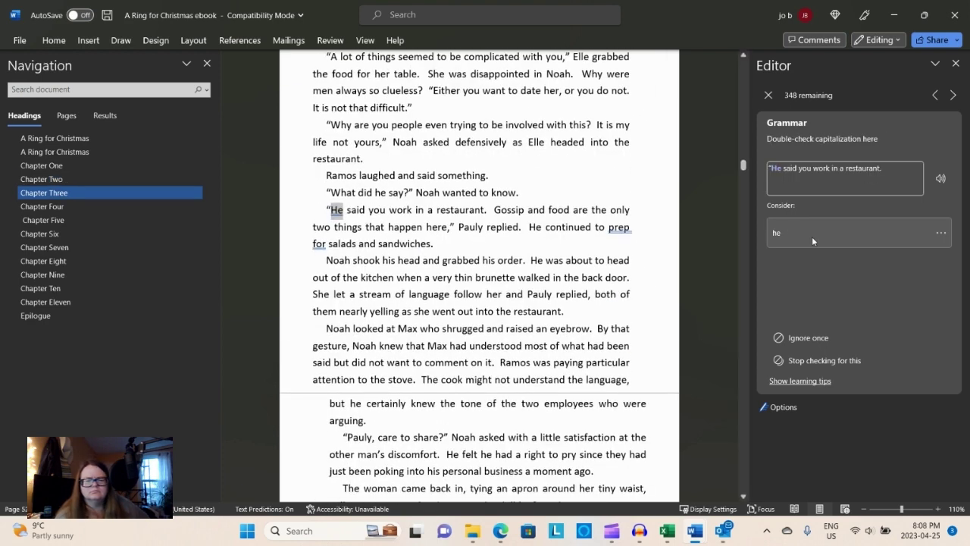
left_click(806, 331)
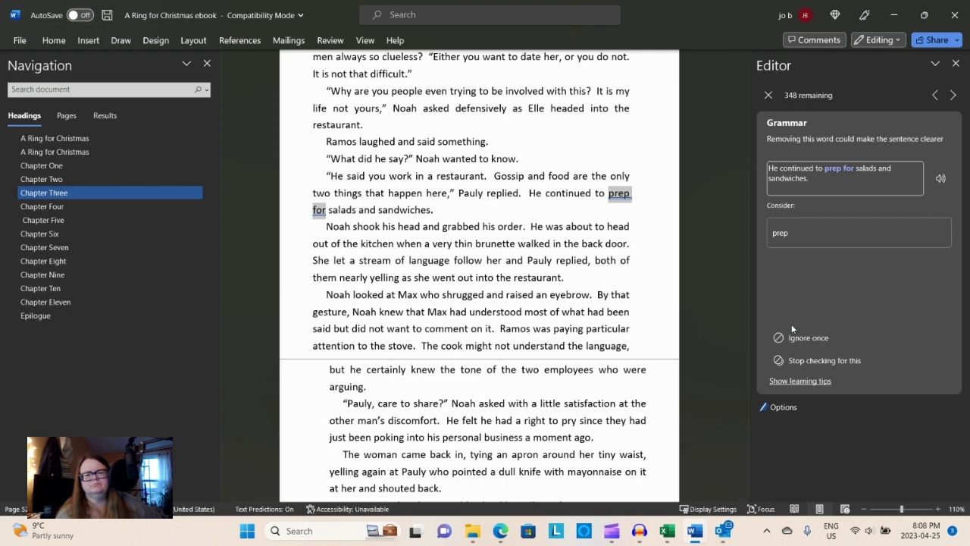
left_click(826, 234)
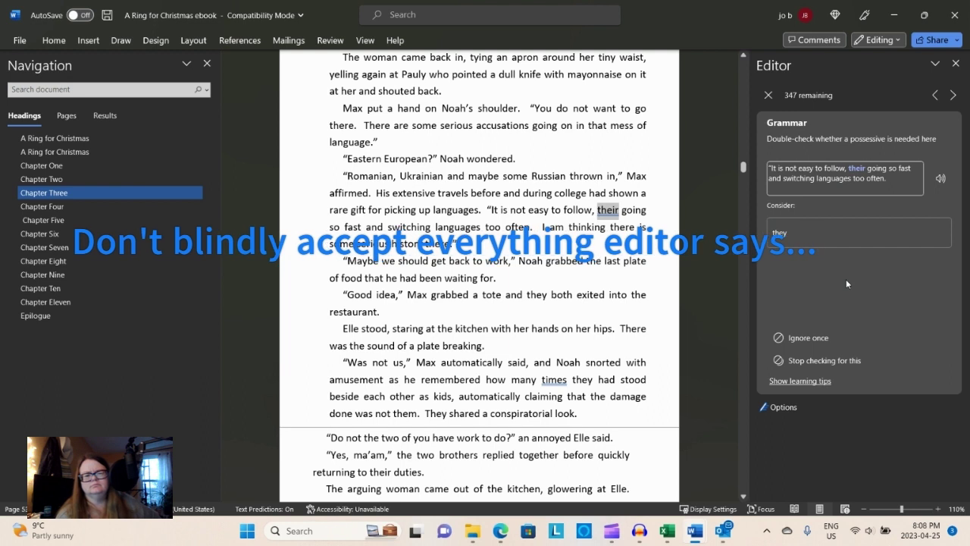
- Correct 'their going' to 'they are going' by hand in Chapter Three
left_click(615, 211)
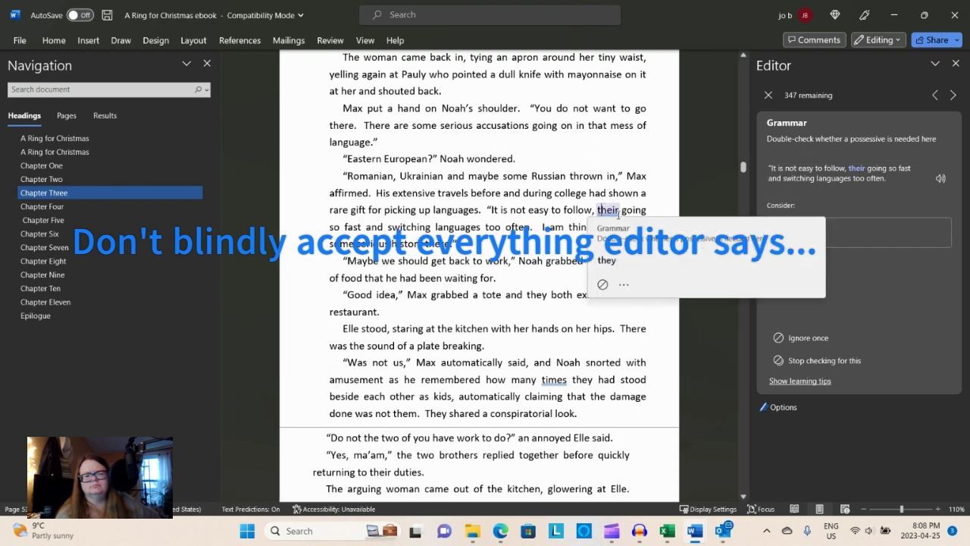
key("Escape")
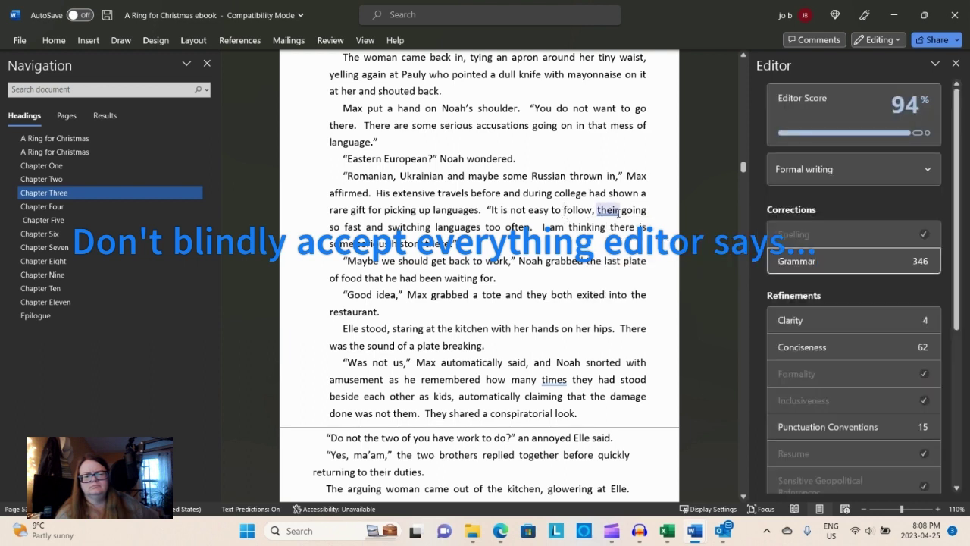
key("BackSpace")
key("BackSpace")
type("y are")
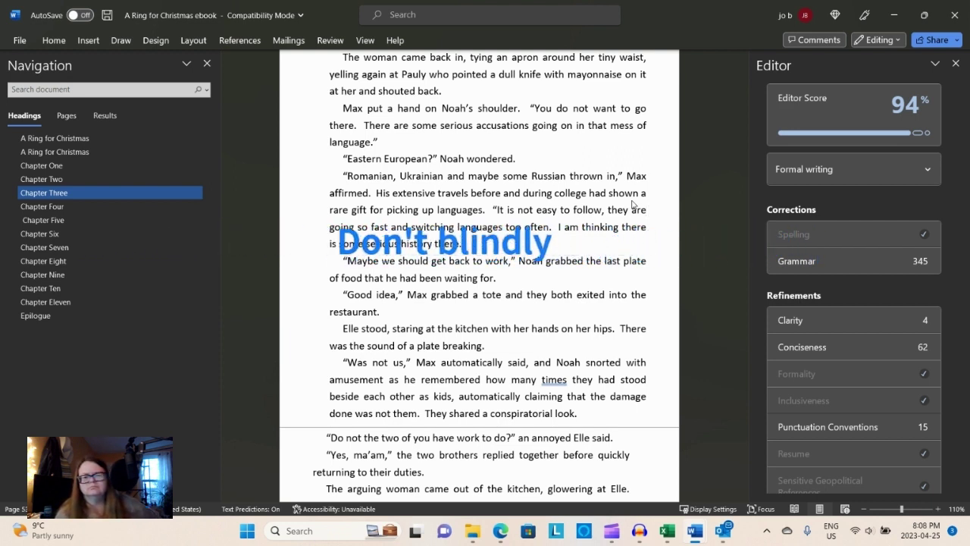
left_click(894, 260)
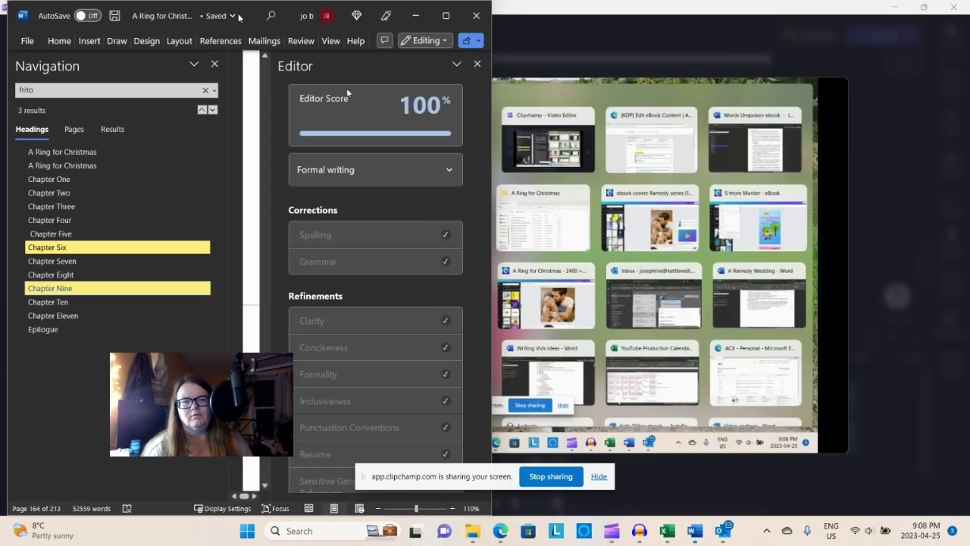
- Move the Word window out of its half-screen snap and hide the screen-sharing notice
left_click_drag(144, 15, 475, 24)
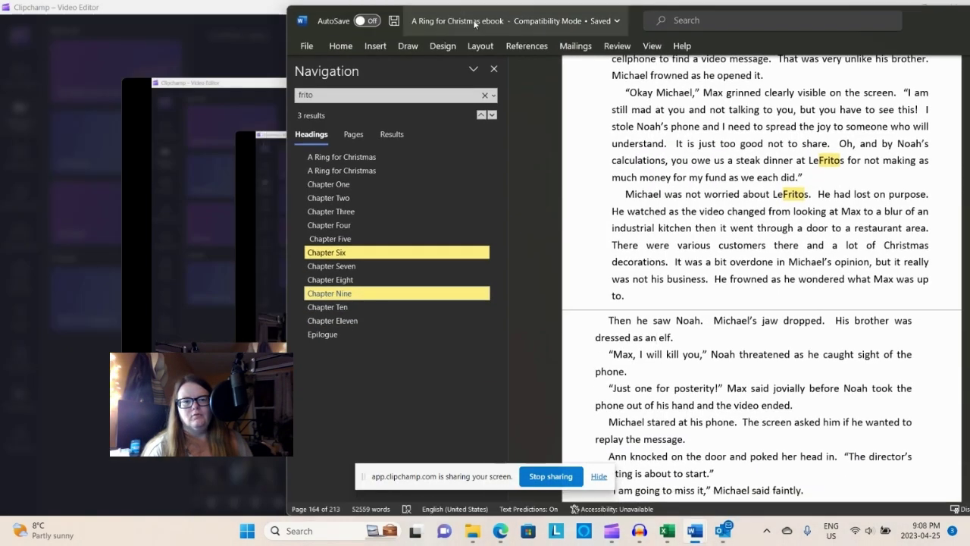
left_click_drag(927, 26, 730, 2)
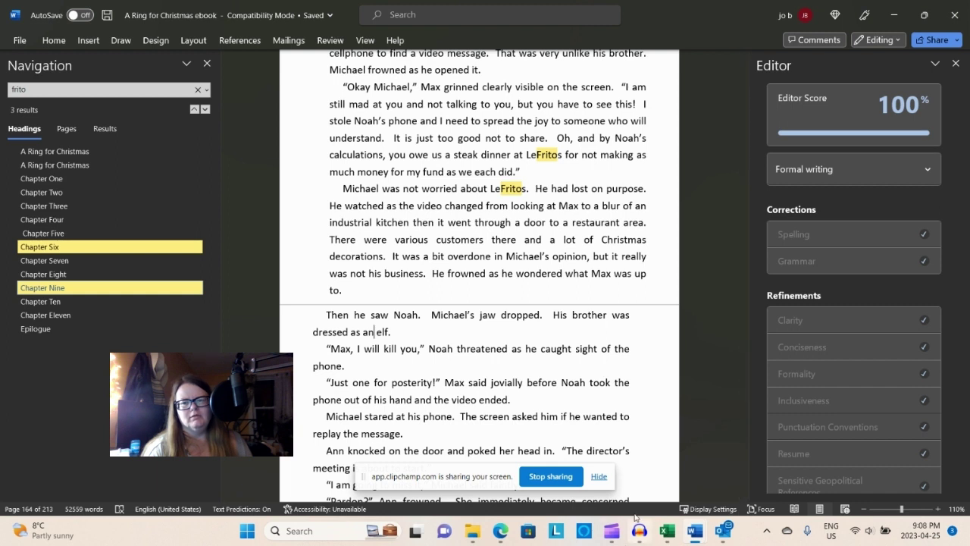
left_click(599, 476)
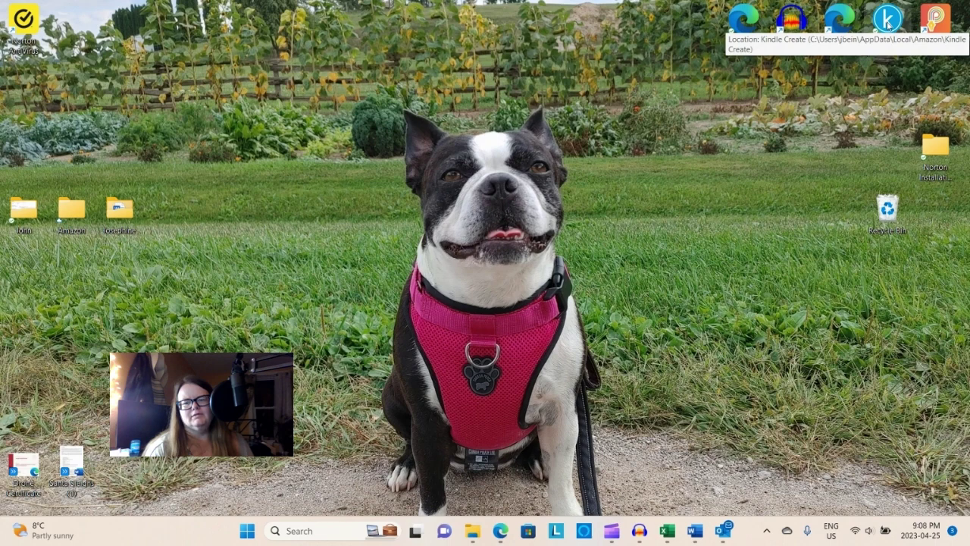
- Launch Kindle Create from the desktop, choose Create New, and open Choose File (.doc, .docx, .rtf)
double_click(888, 23)
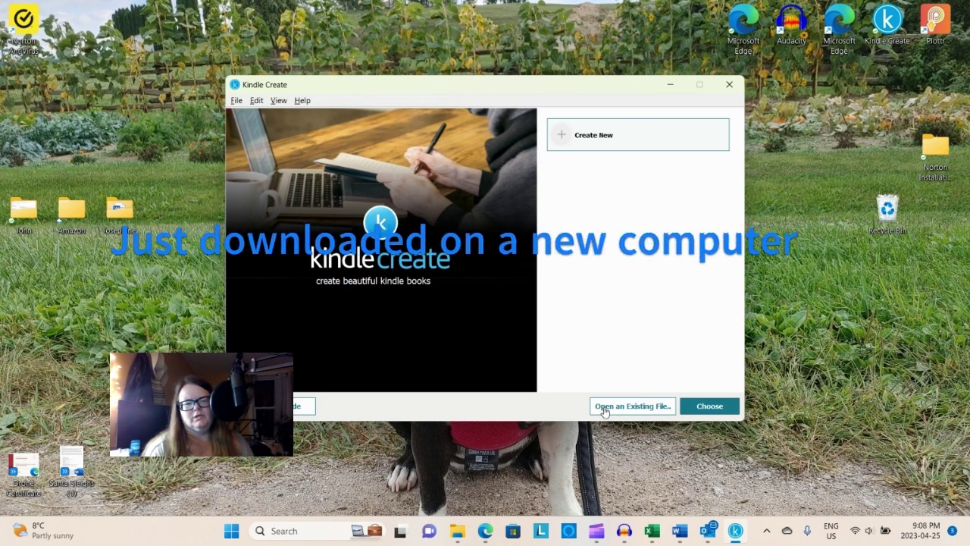
left_click(572, 136)
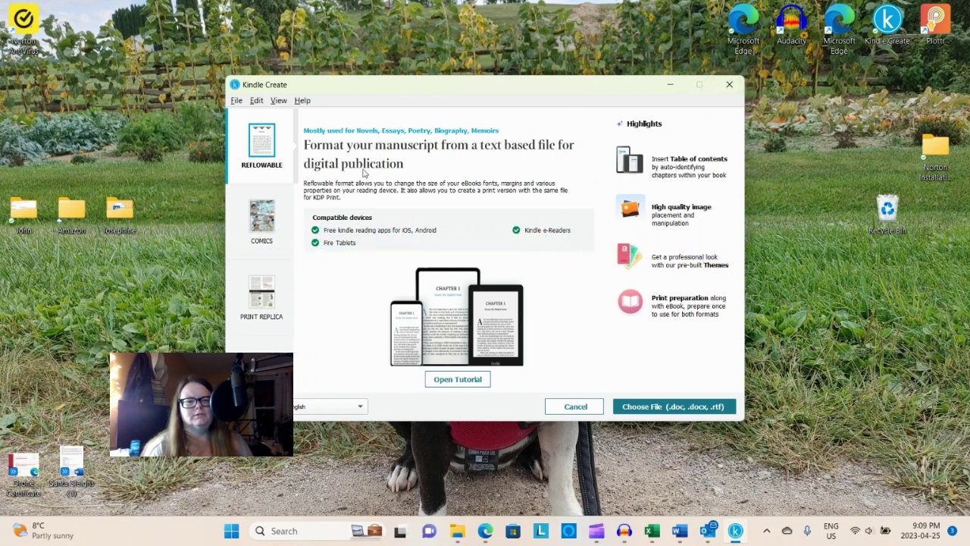
left_click(621, 413)
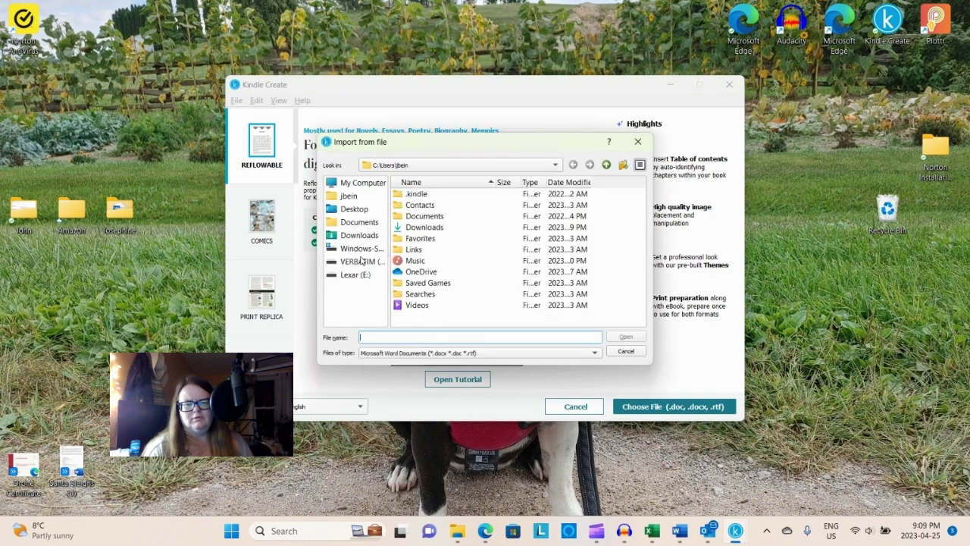
- Import 'A Ring for Christmas ebook' .rtf from D:\Ramesly Brothers\A Ring for Christmas
left_click(362, 261)
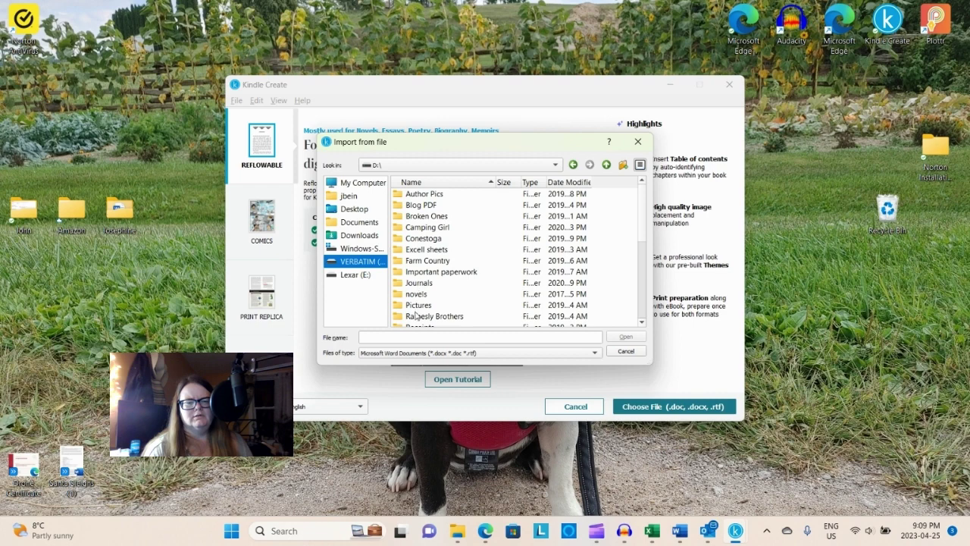
double_click(415, 316)
double_click(415, 196)
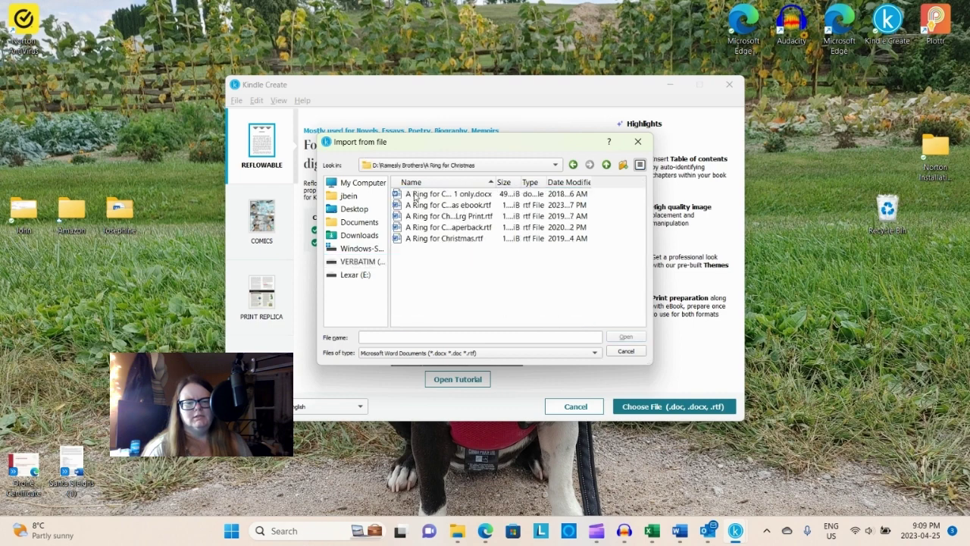
left_click(425, 208)
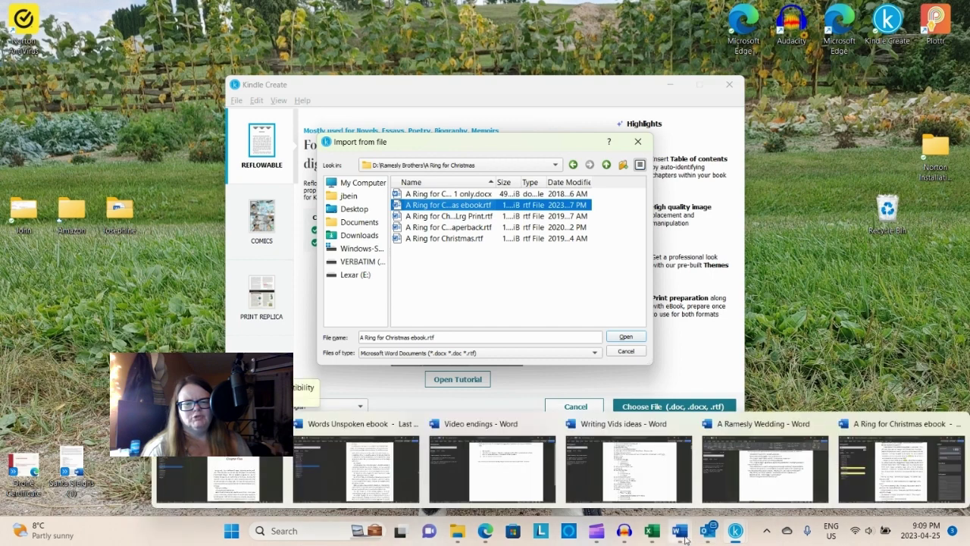
left_click(624, 340)
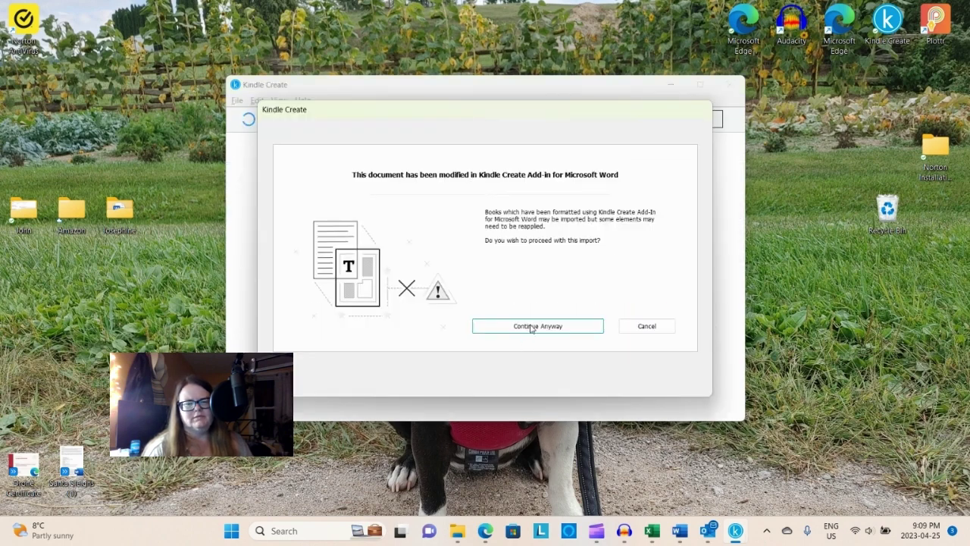
- Choose Continue Anyway on the Kindle Create Add-in formatting warning
left_click(531, 327)
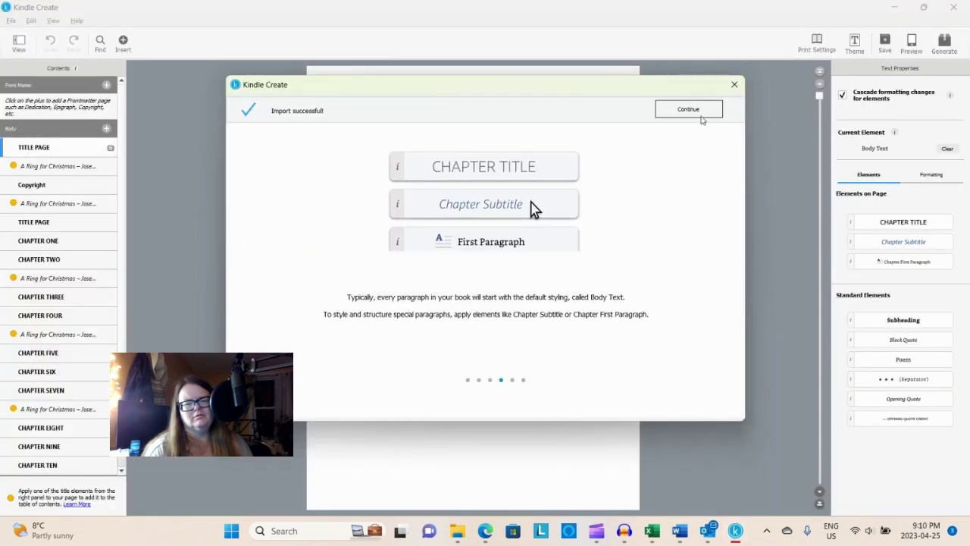
- Dismiss the import success message, run Automatic Chapter Titles, and inspect a suggested heading
left_click(697, 113)
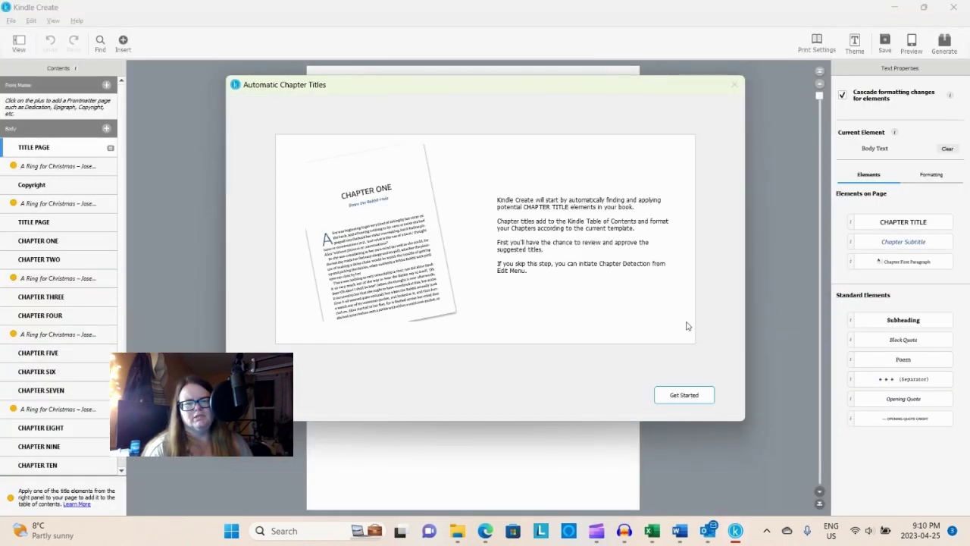
left_click(680, 397)
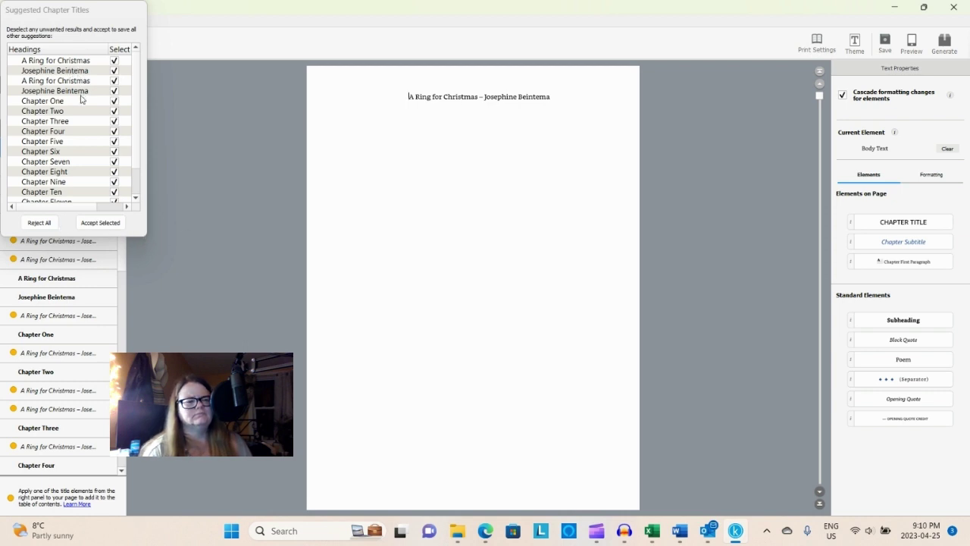
left_click(116, 79)
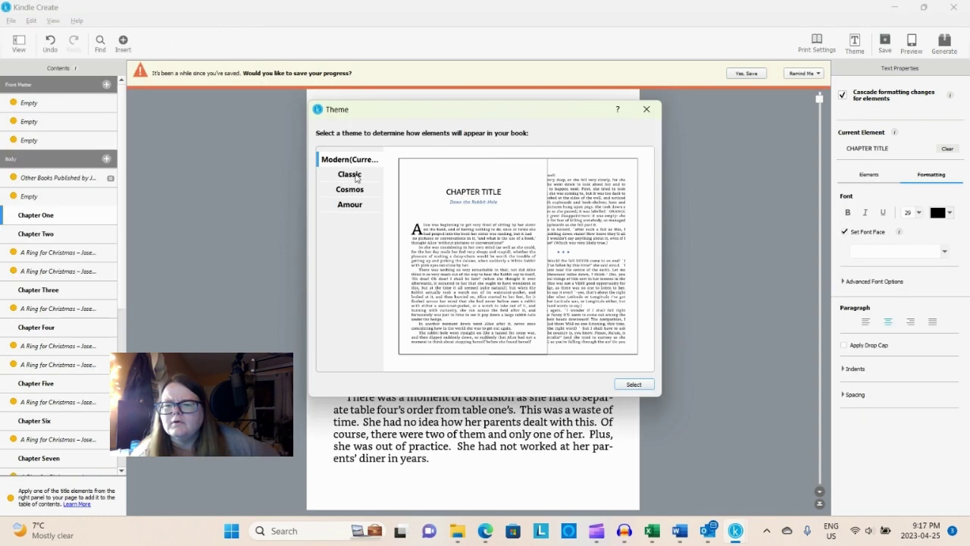
- Apply the Amour theme after trying Classic and Cosmos, then browse front matter and Chapter Two
left_click(355, 177)
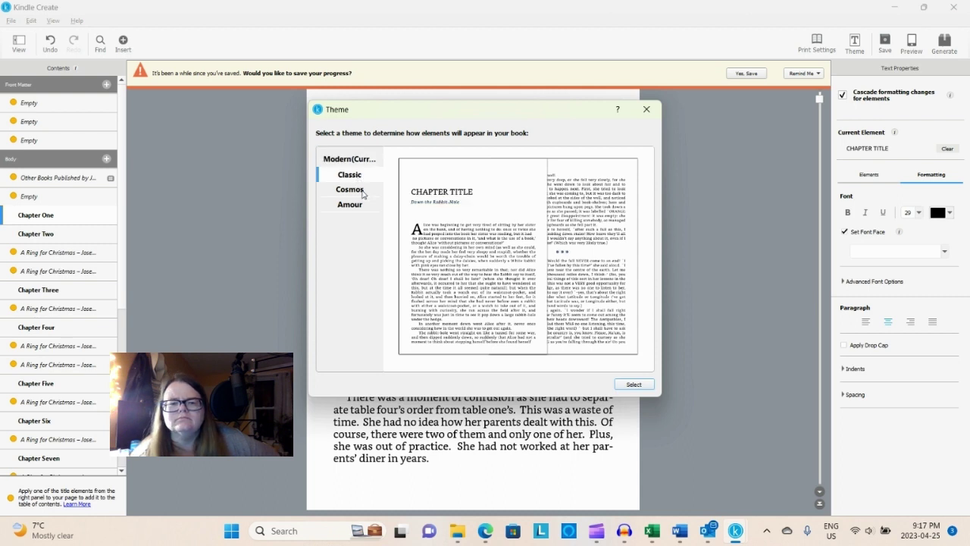
left_click(363, 190)
left_click(358, 206)
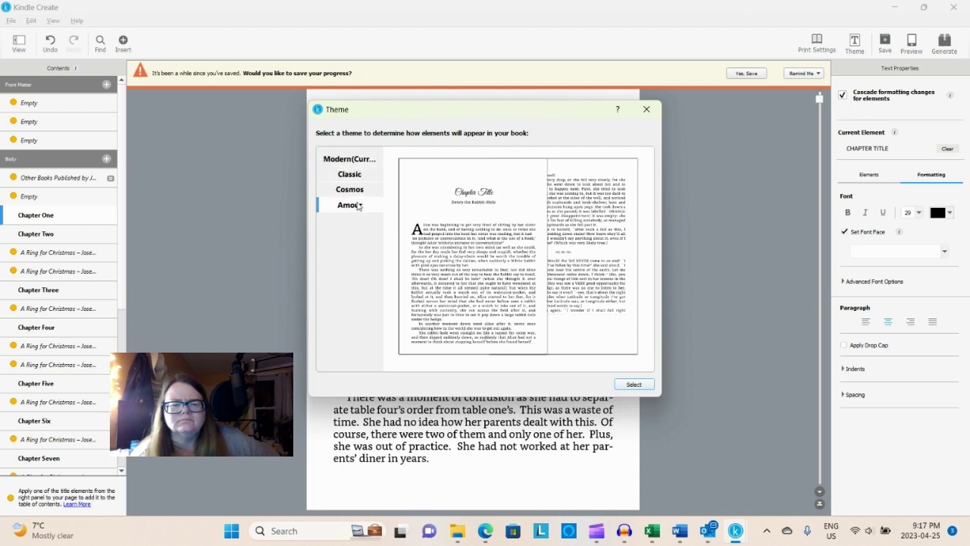
left_click(622, 385)
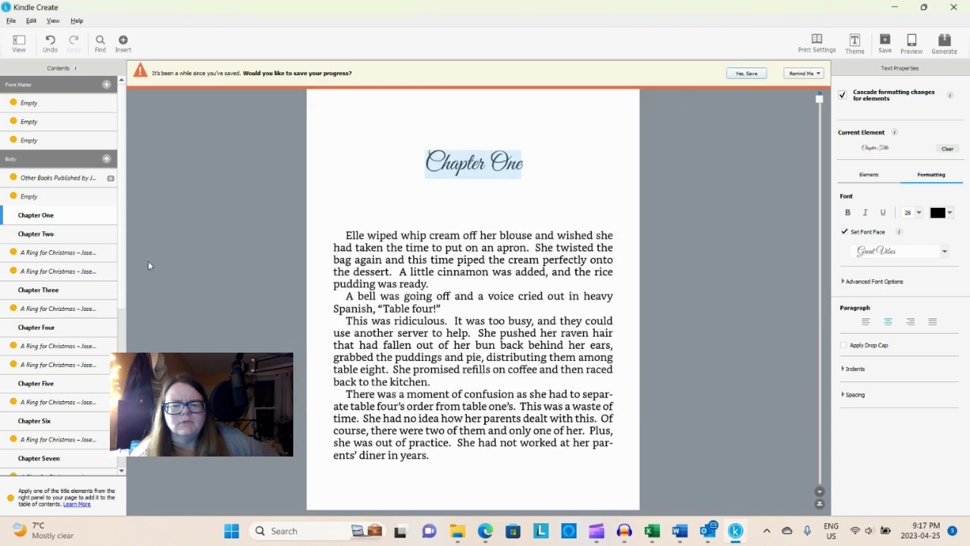
left_click(53, 109)
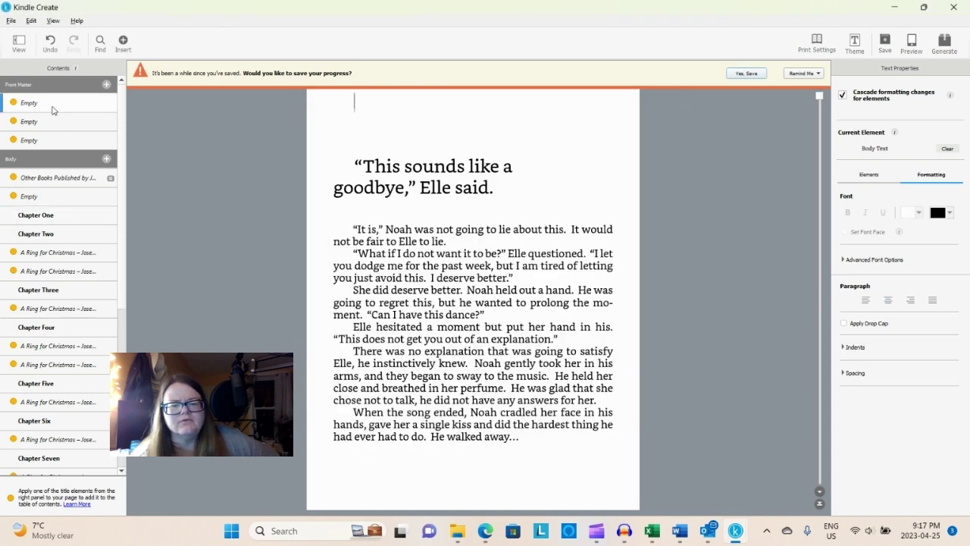
left_click(57, 234)
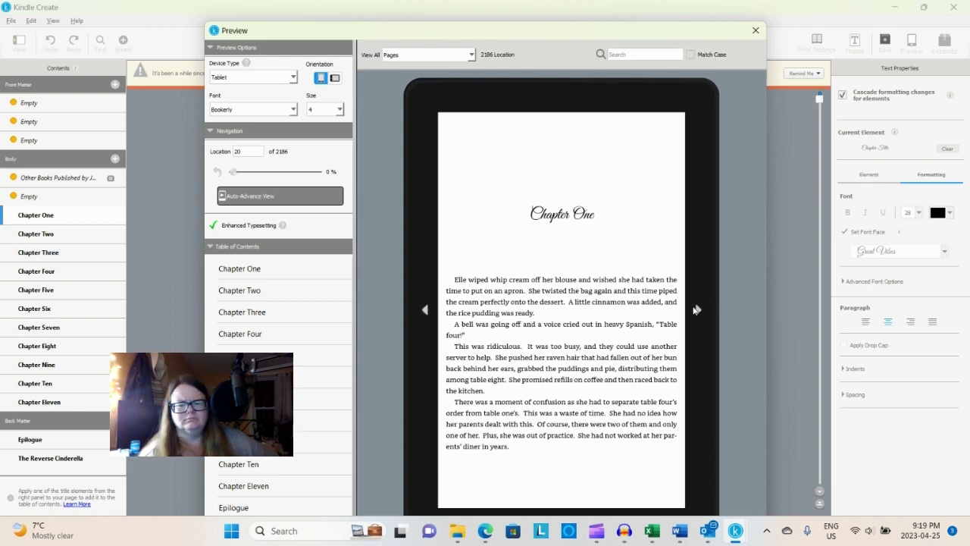
- Page forward through the tablet preview, then back to the book's first page
left_click(696, 311)
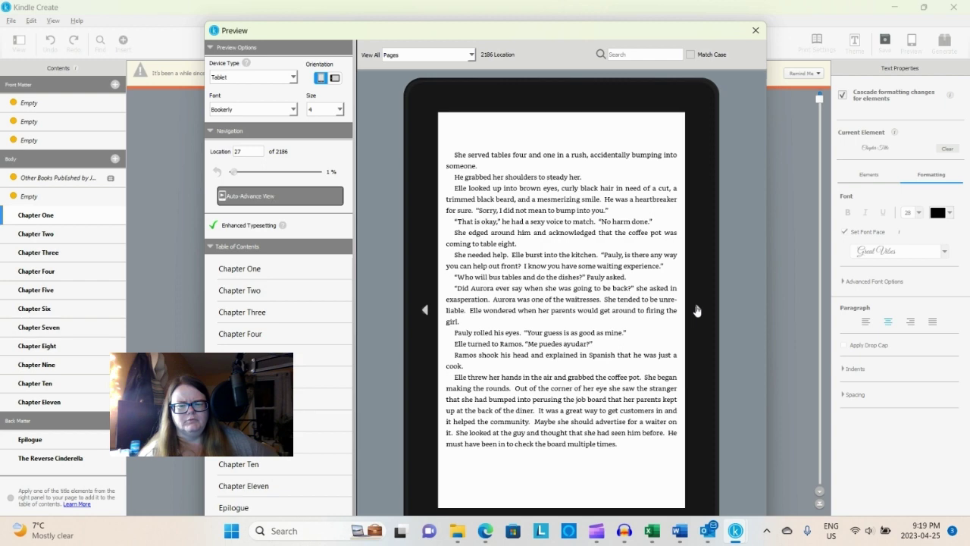
left_click(696, 310)
left_click(696, 310)
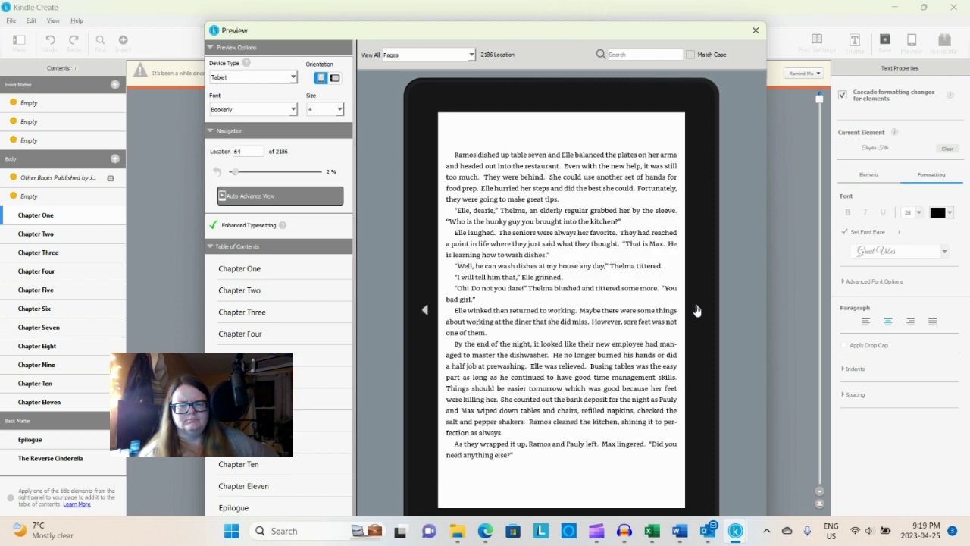
left_click(696, 311)
left_click(696, 310)
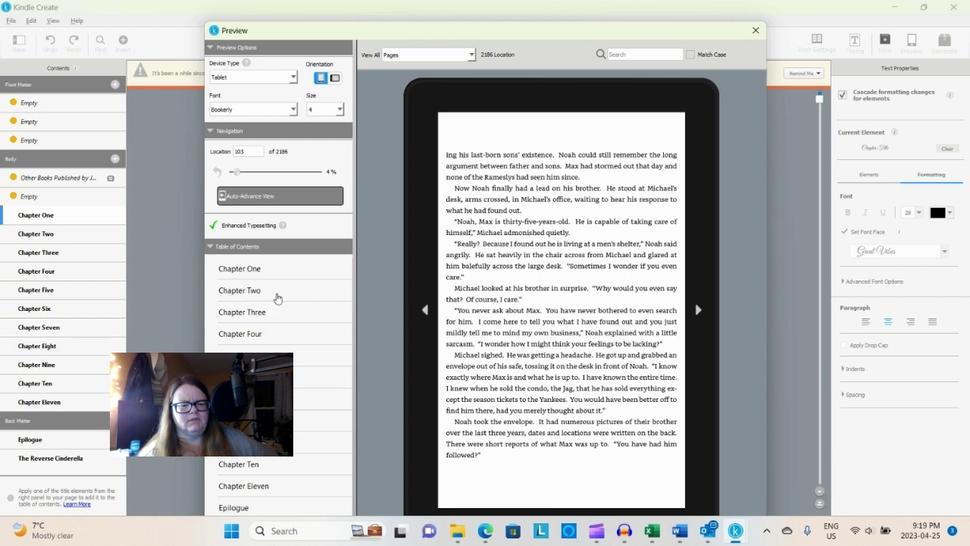
left_click(424, 309)
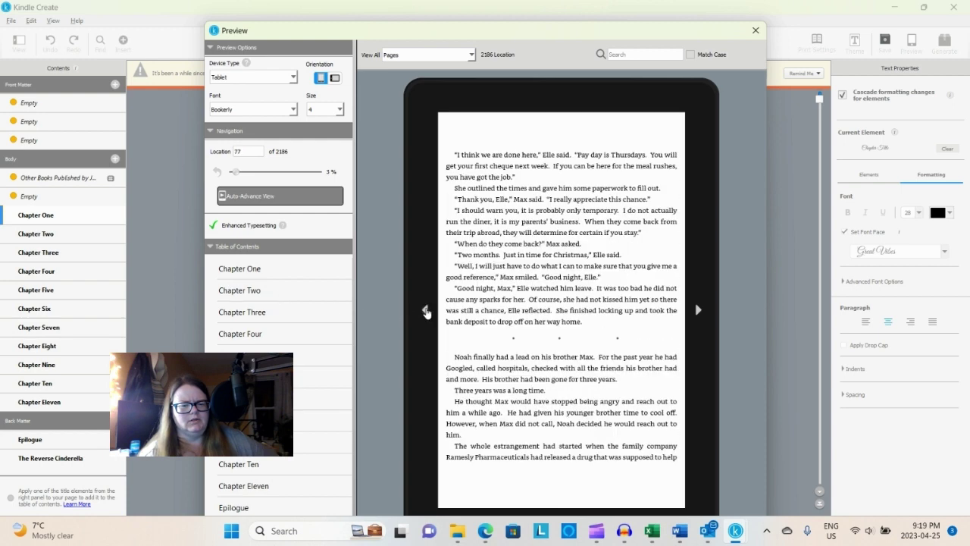
left_click(425, 310)
left_click(426, 313)
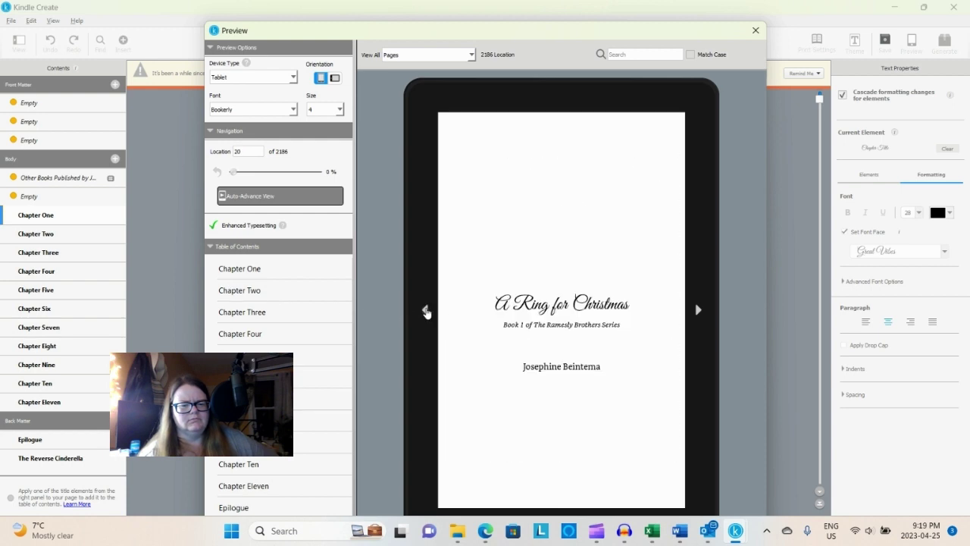
left_click(425, 312)
left_click(426, 312)
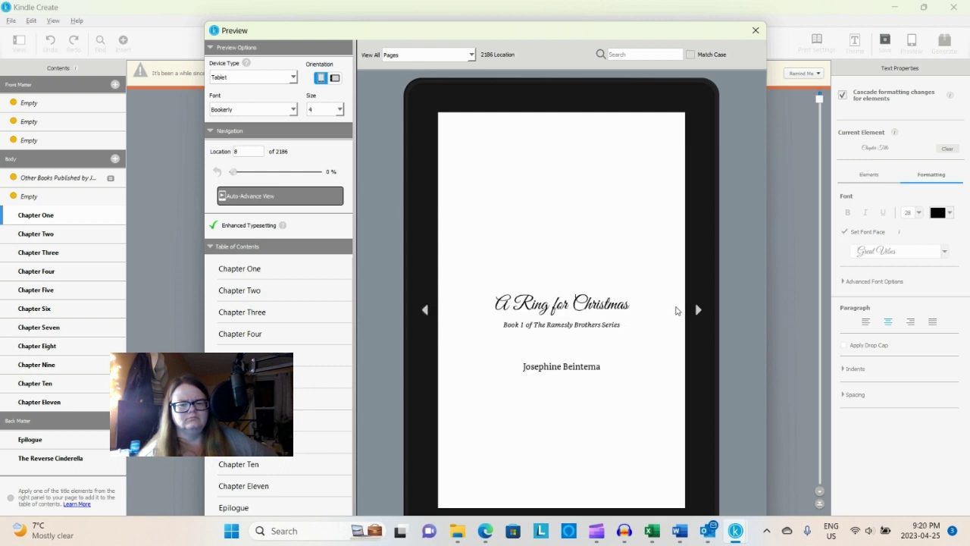
- Page forward past the title page to Chapter One and close the preview
left_click(698, 312)
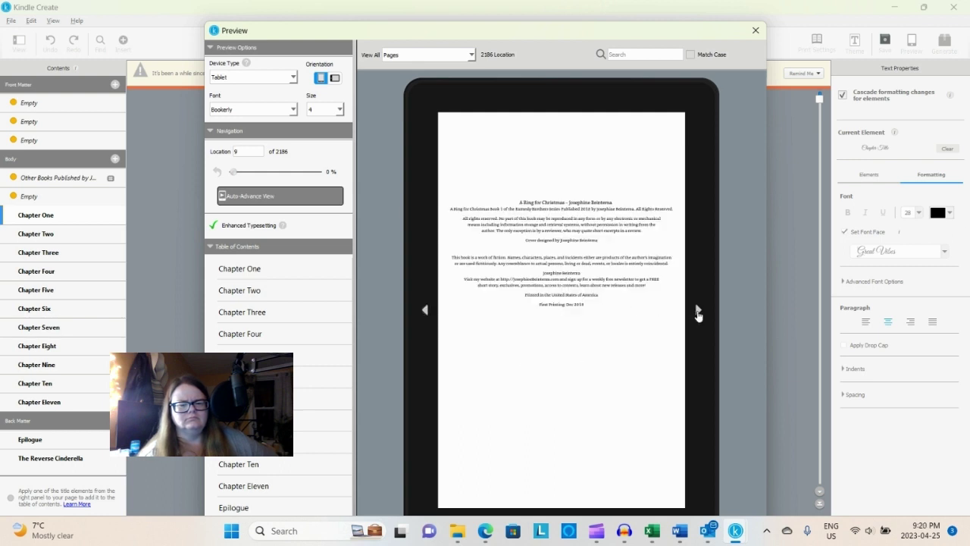
left_click(698, 313)
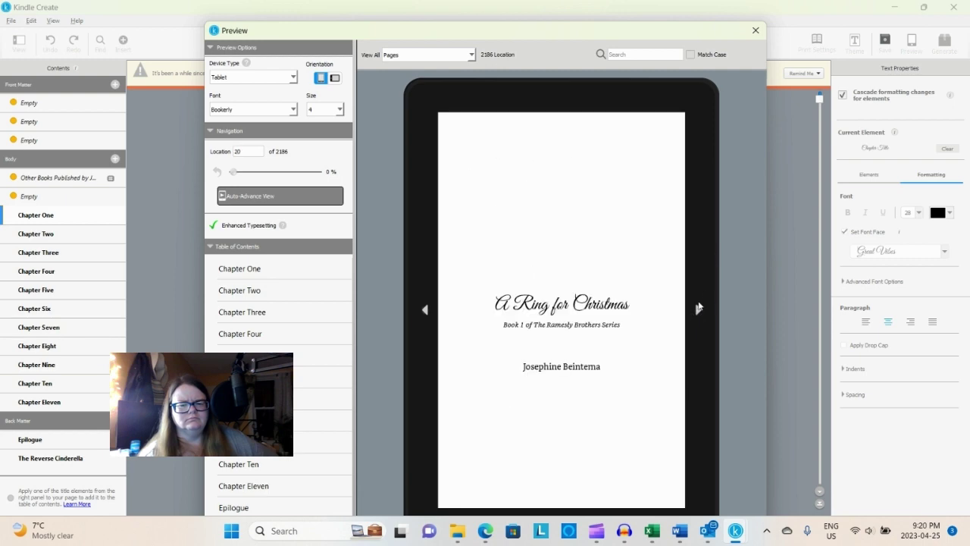
left_click(697, 310)
left_click(754, 31)
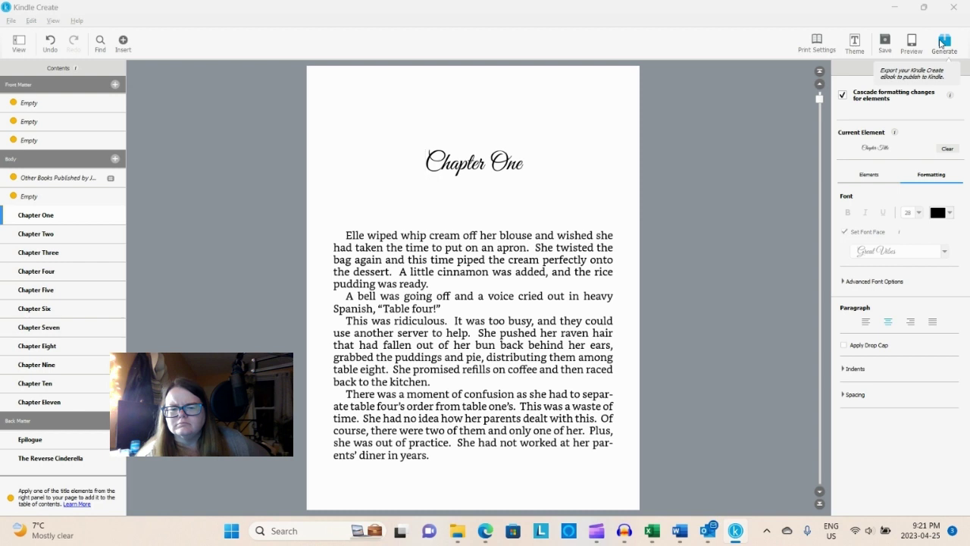
- Save the project as 'A Ring for Christmas ebook_KC' in D:\Ramesly Brothers\A Ring for Christmas
left_click(941, 41)
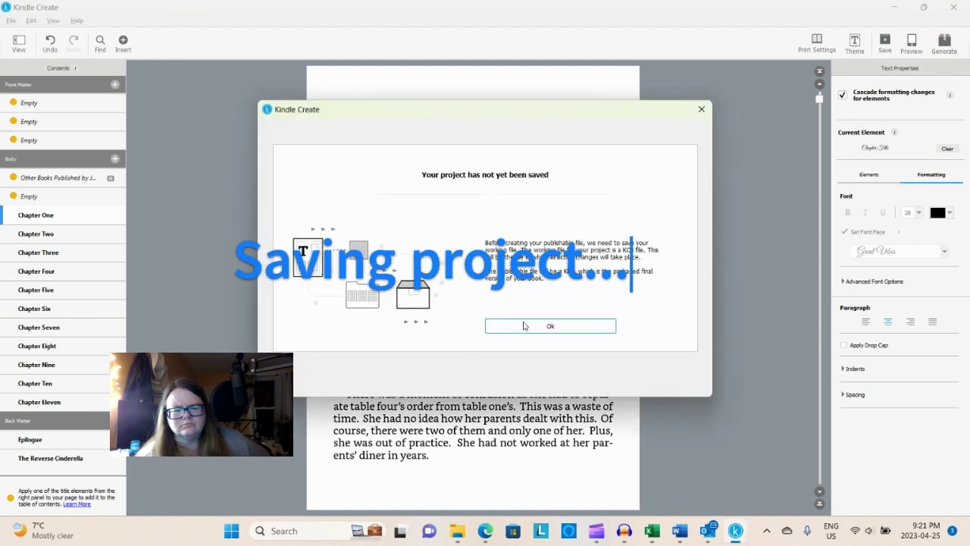
left_click(524, 325)
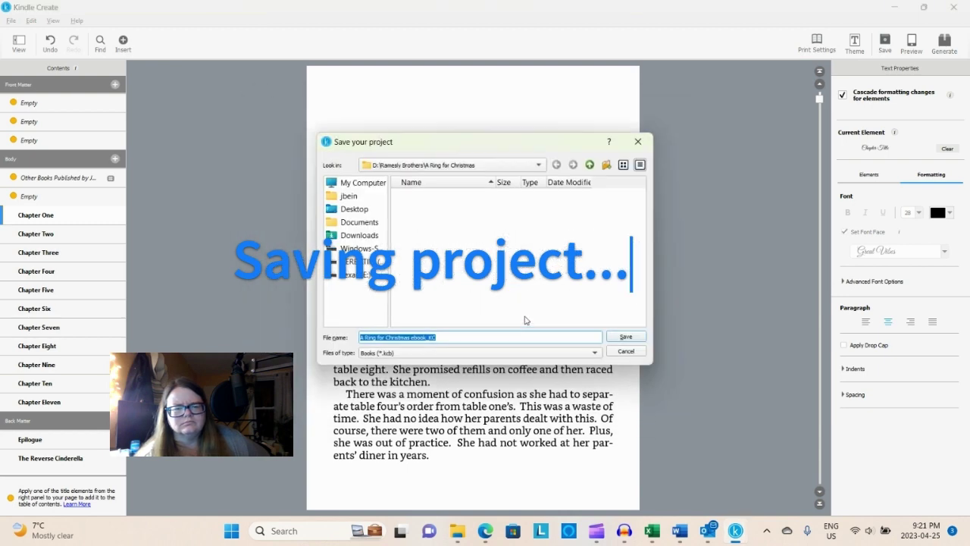
left_click(362, 261)
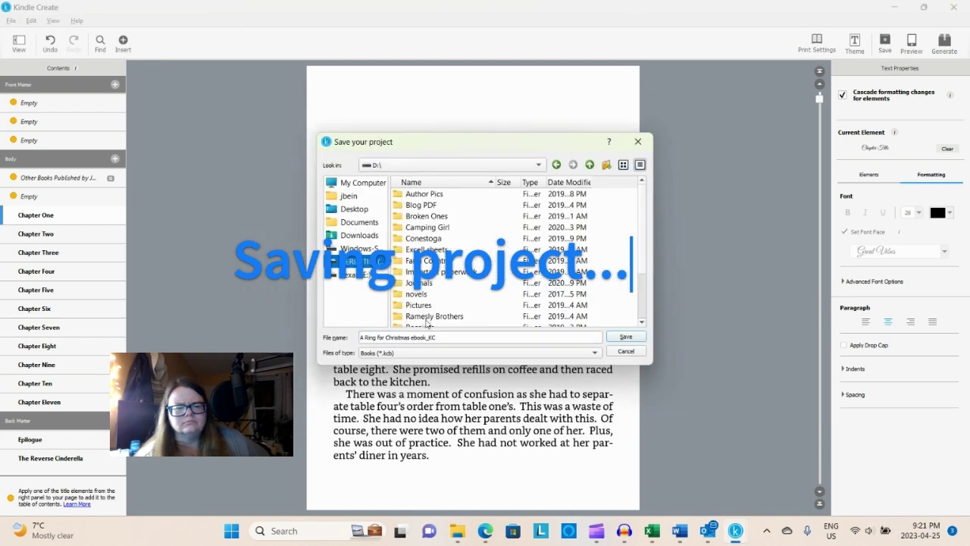
double_click(426, 318)
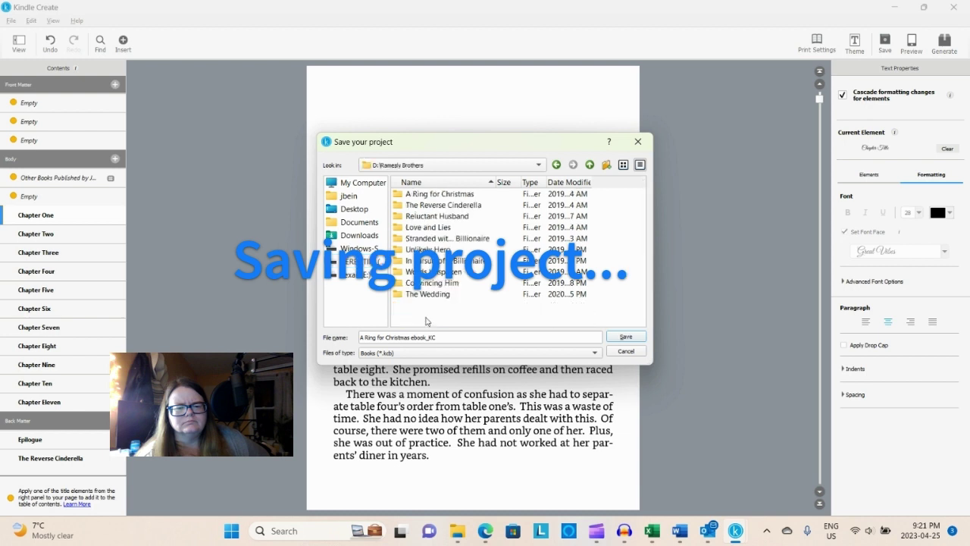
left_click(436, 194)
left_click(457, 337)
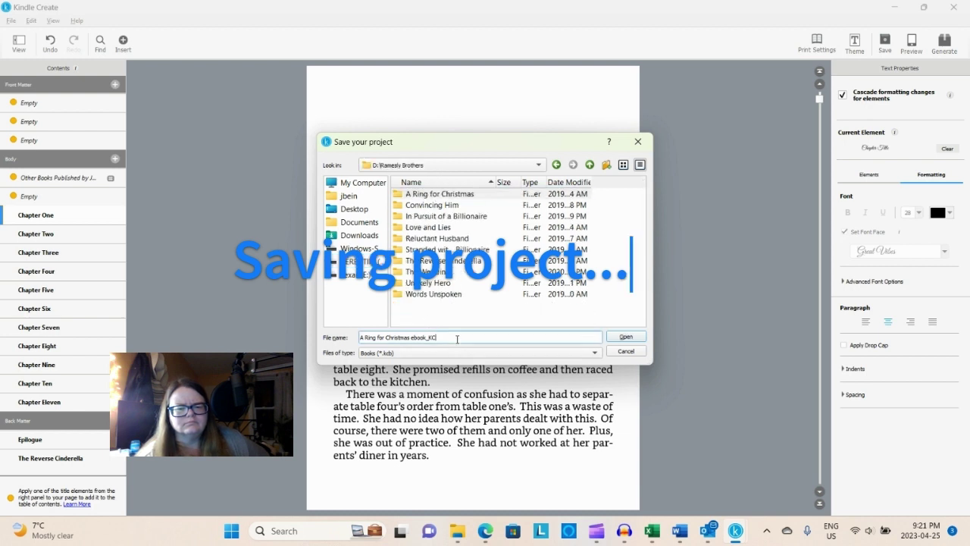
left_click(623, 338)
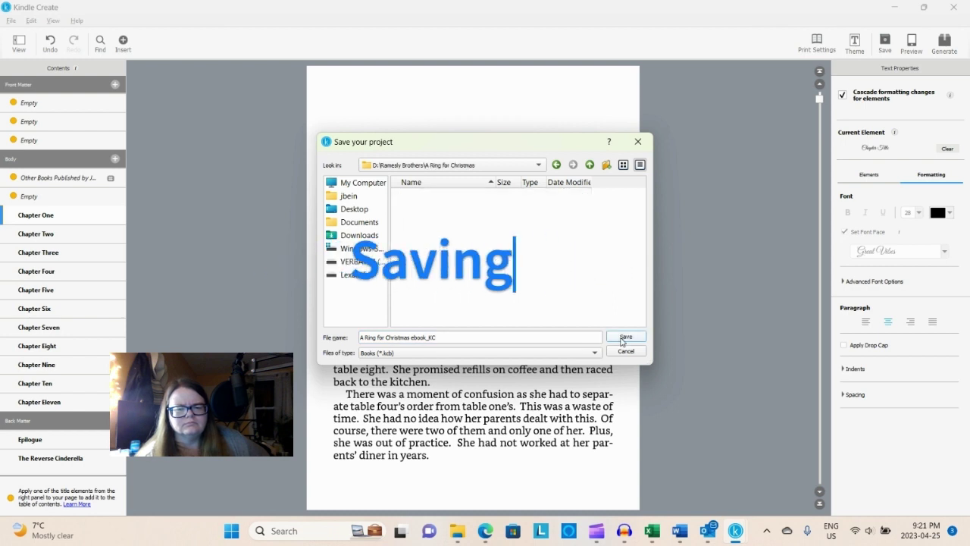
left_click(624, 338)
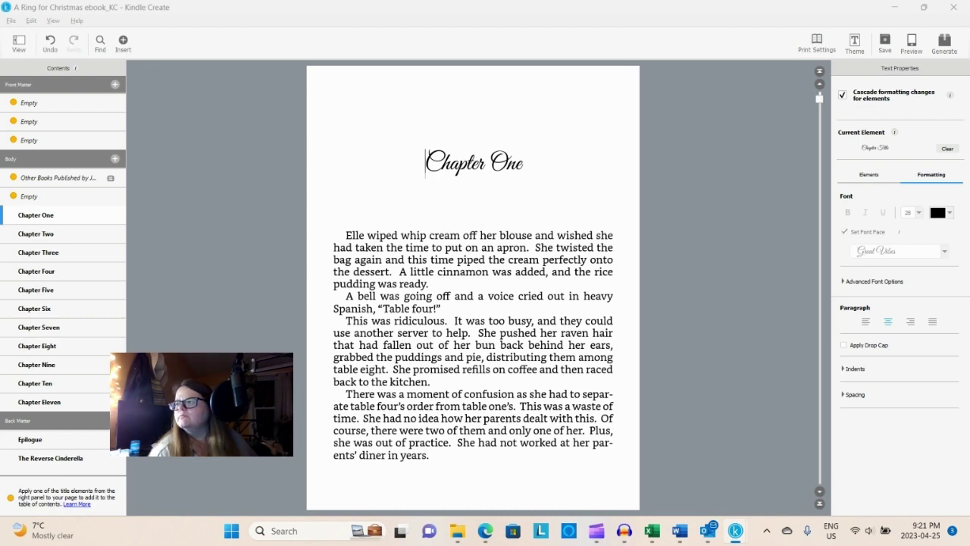
- Bring the KDP browser window forward and start uploading a new eBook manuscript
left_click(485, 531)
left_click_drag(402, 23, 441, 2)
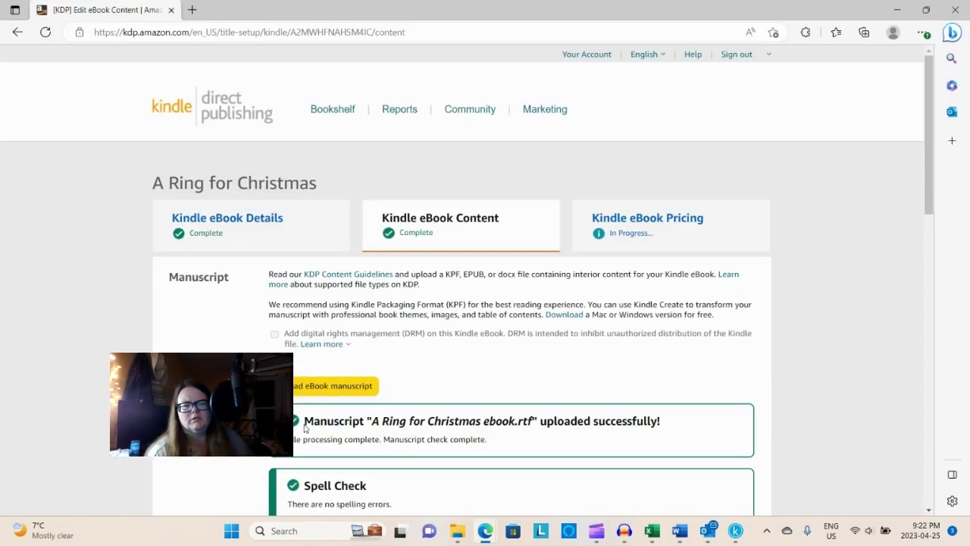
left_click(310, 387)
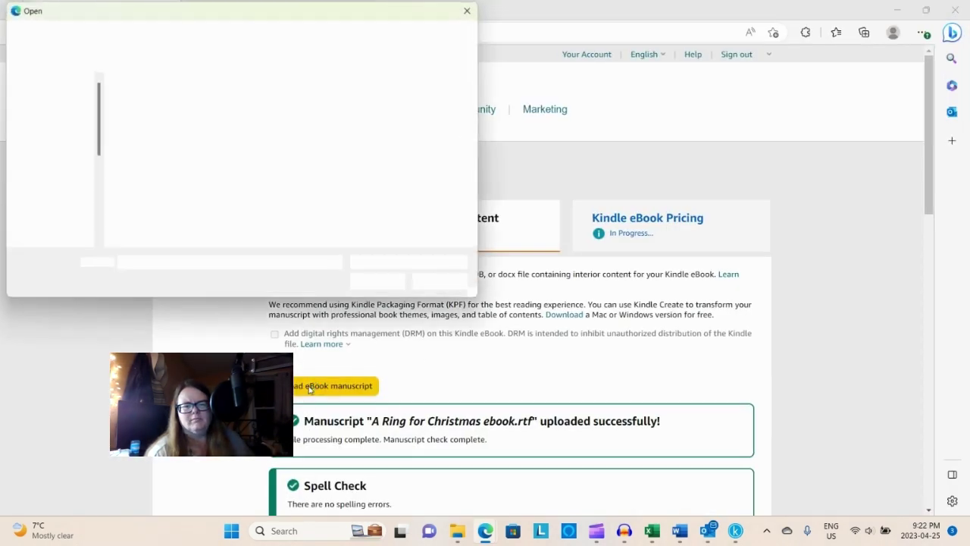
scroll(37, 166, "down", 1)
scroll(46, 192, "down", 3)
scroll(45, 192, "down", 1)
- Upload book_1 from D:\Ramesly Brothers\A Ring for Christmas\A Ring for Christmas ebook_KC
left_click(50, 203)
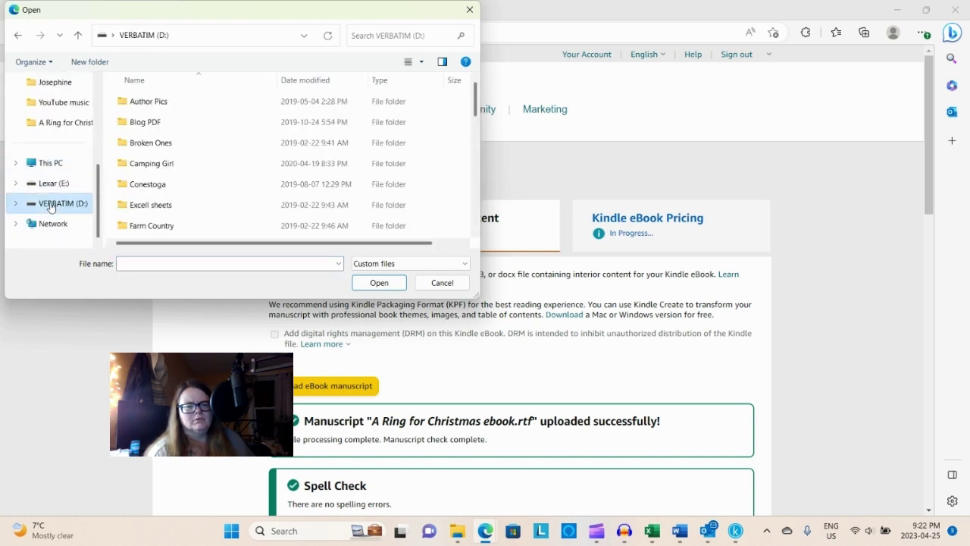
scroll(170, 196, "down", 1)
scroll(170, 195, "down", 3)
scroll(171, 197, "up", 1)
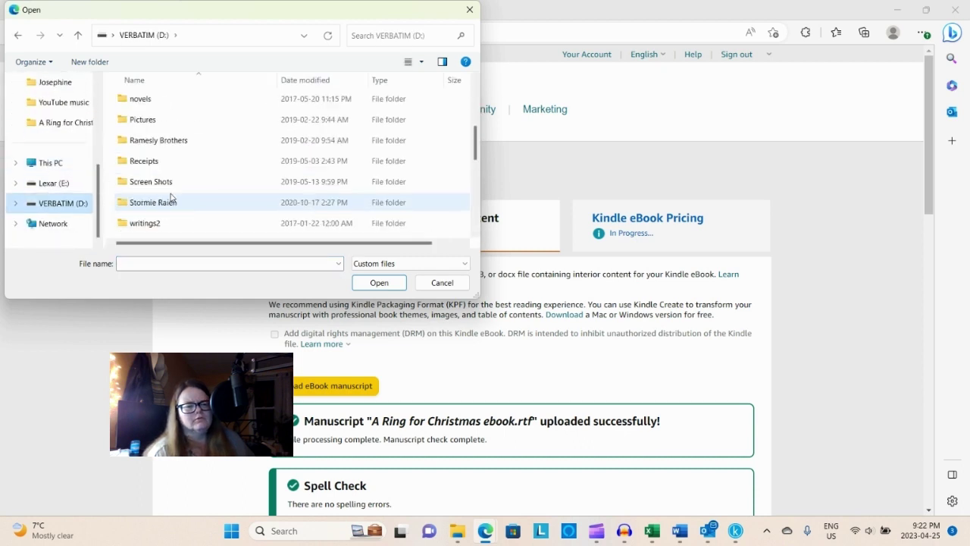
double_click(165, 141)
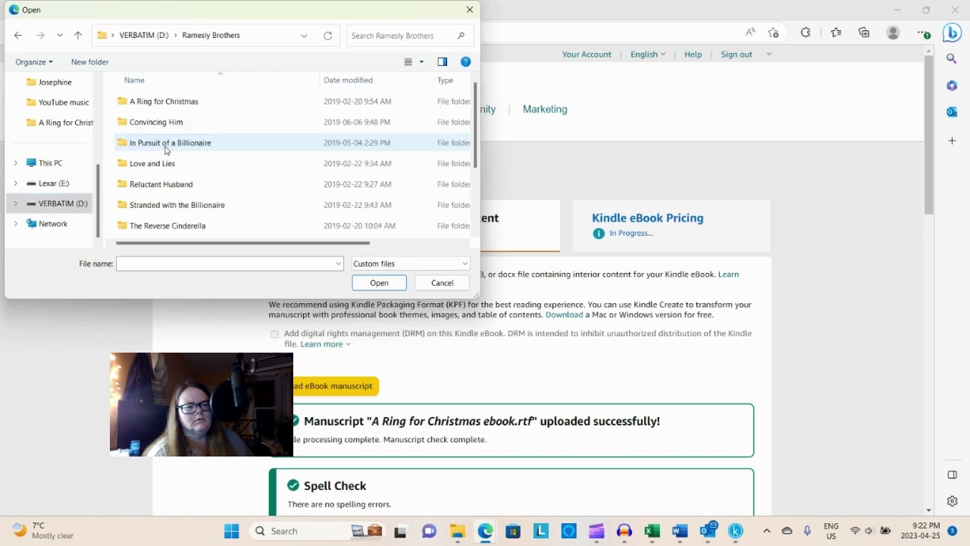
double_click(168, 103)
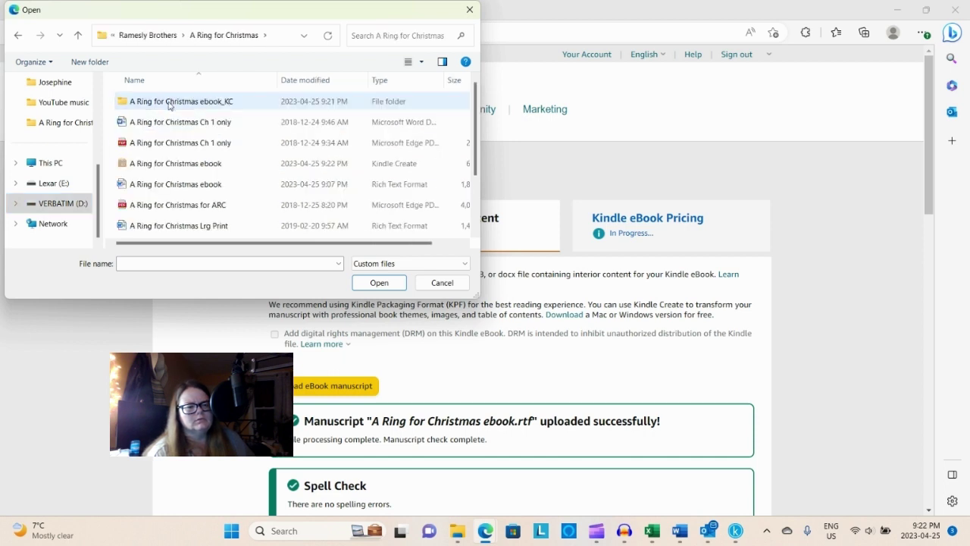
double_click(169, 104)
left_click(173, 123)
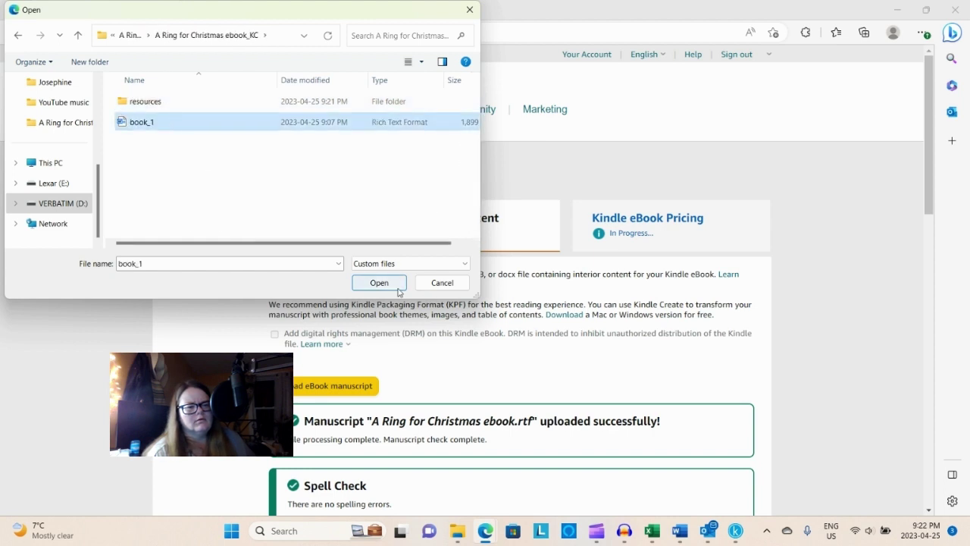
double_click(223, 126)
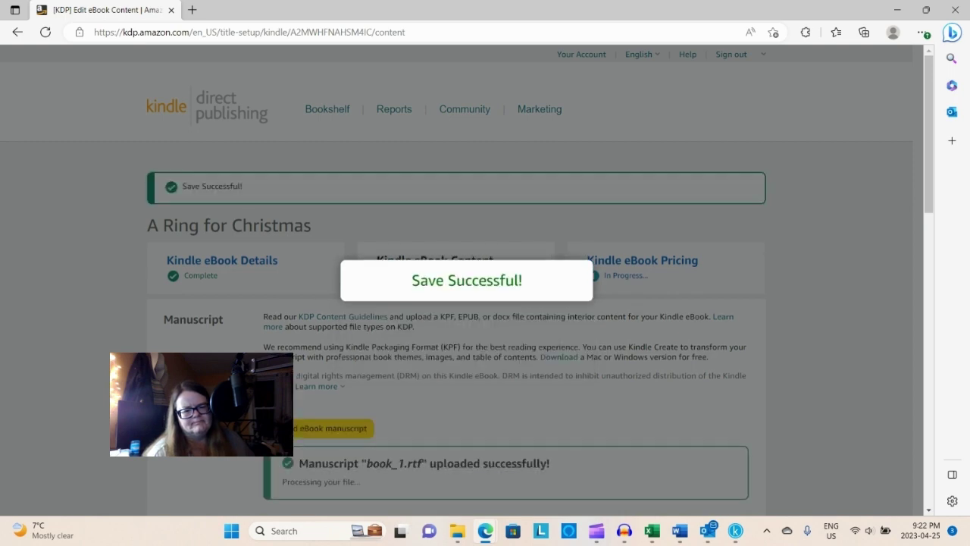
- Scroll past the uploaded manuscript and cover sections and launch the online previewer
scroll(355, 343, "down", 4)
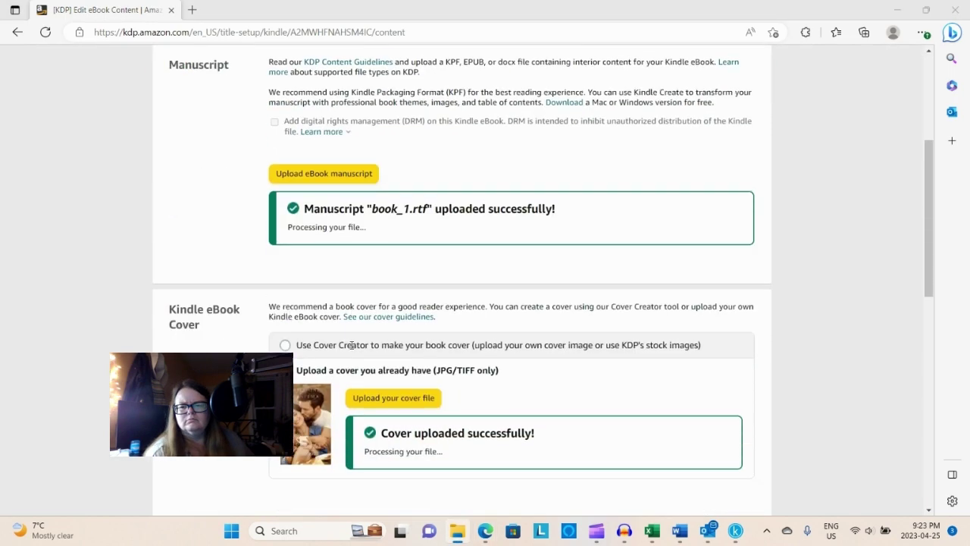
scroll(325, 318, "down", 1)
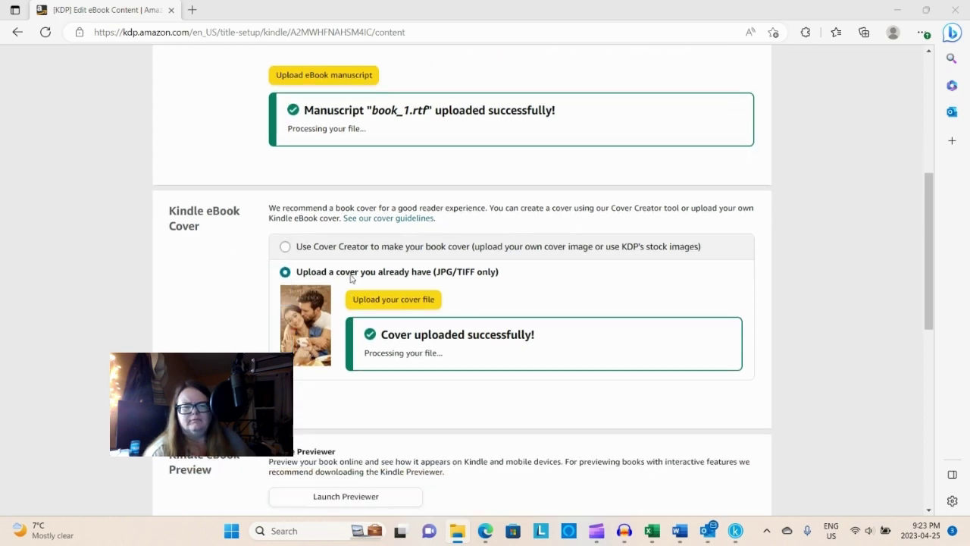
scroll(354, 342, "down", 5)
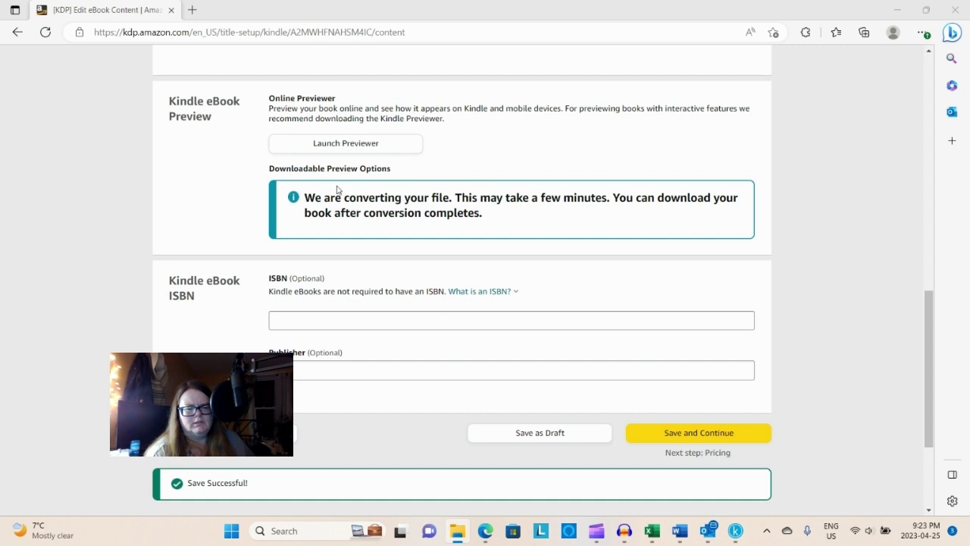
left_click(330, 150)
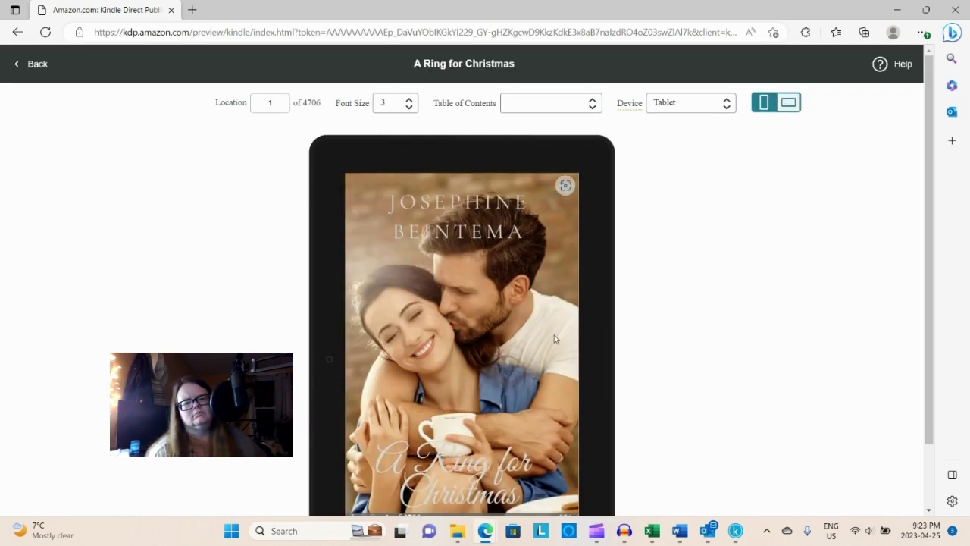
- Page the preview from the cover past the copyright and Other Books pages to the title page
scroll(552, 326, "down", 2)
mouse_move(584, 291)
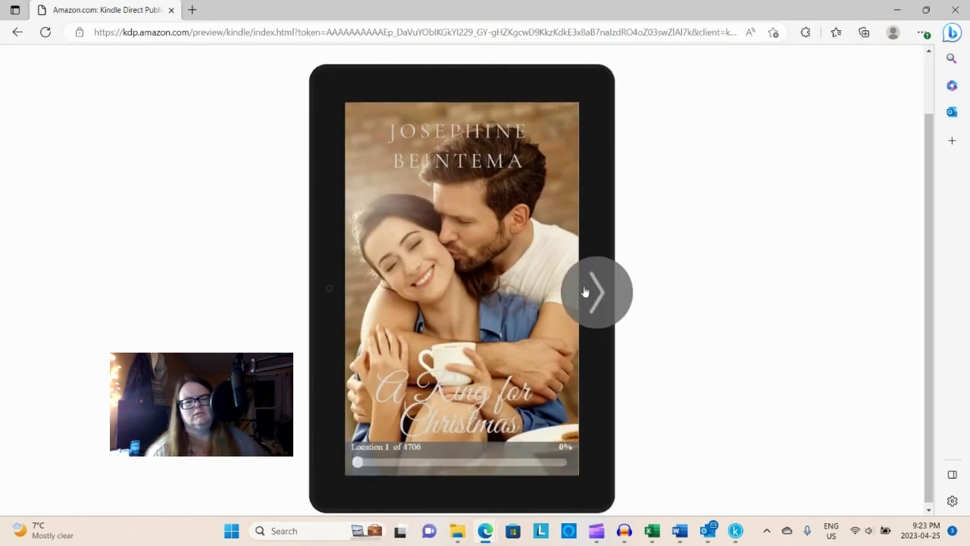
left_click(584, 291)
left_click(584, 291)
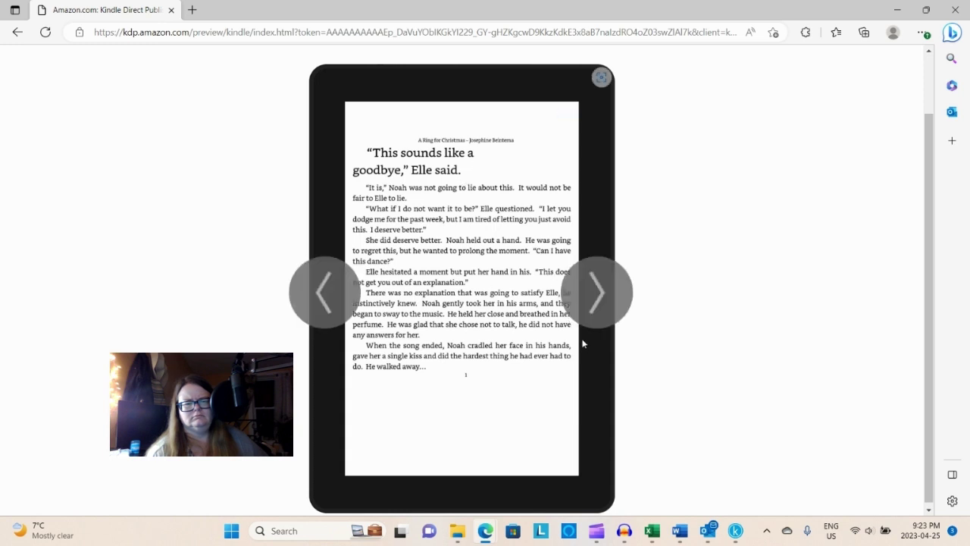
left_click(592, 306)
left_click(593, 307)
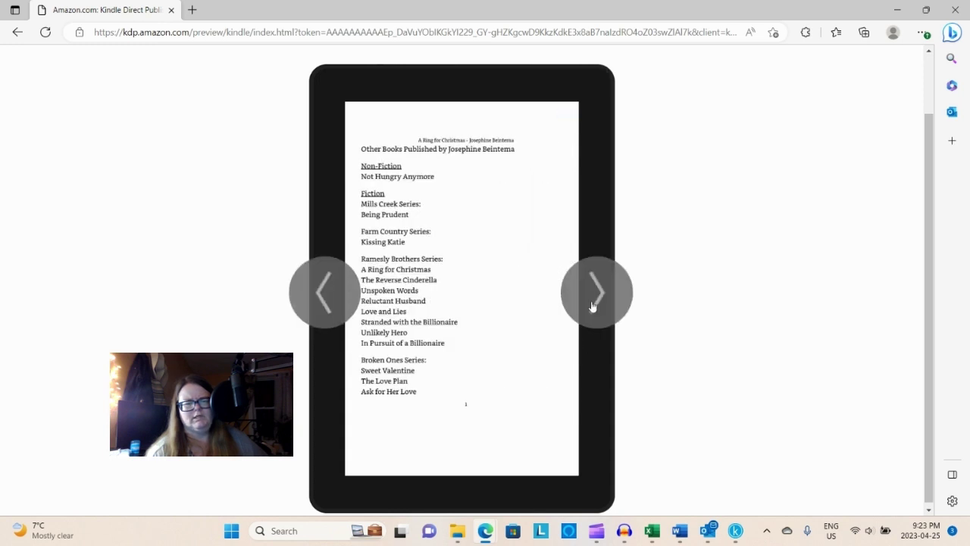
left_click(593, 306)
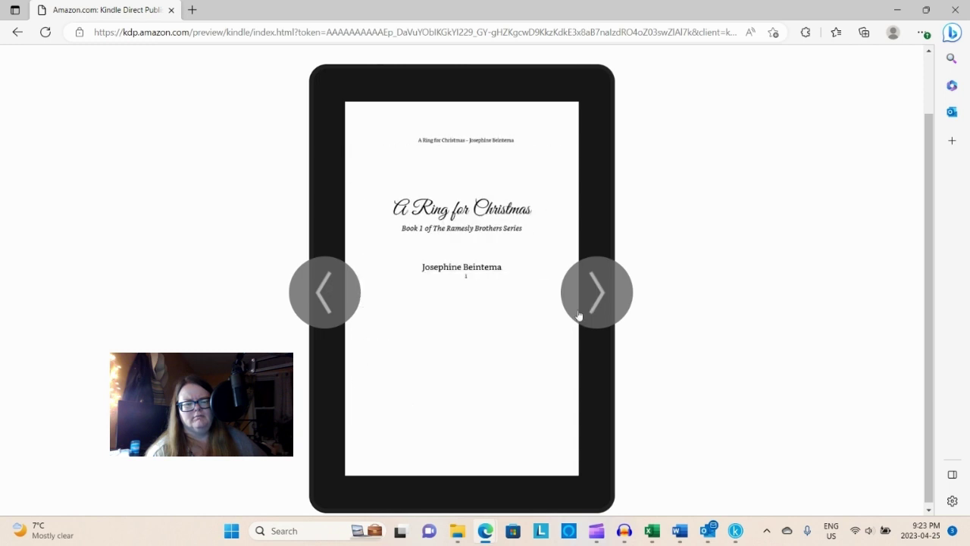
- Flip between the title page and Chapter One, then page further into the story text
left_click(326, 306)
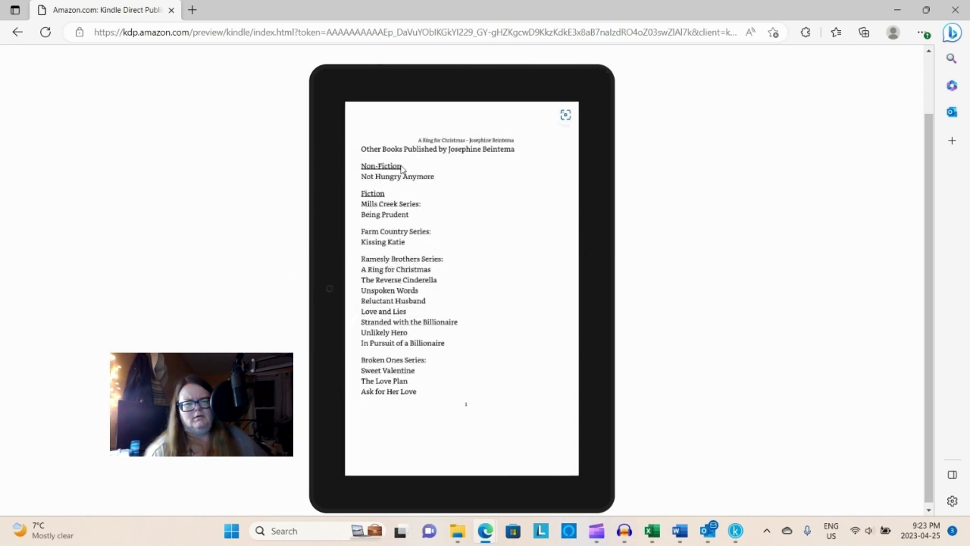
left_click(594, 292)
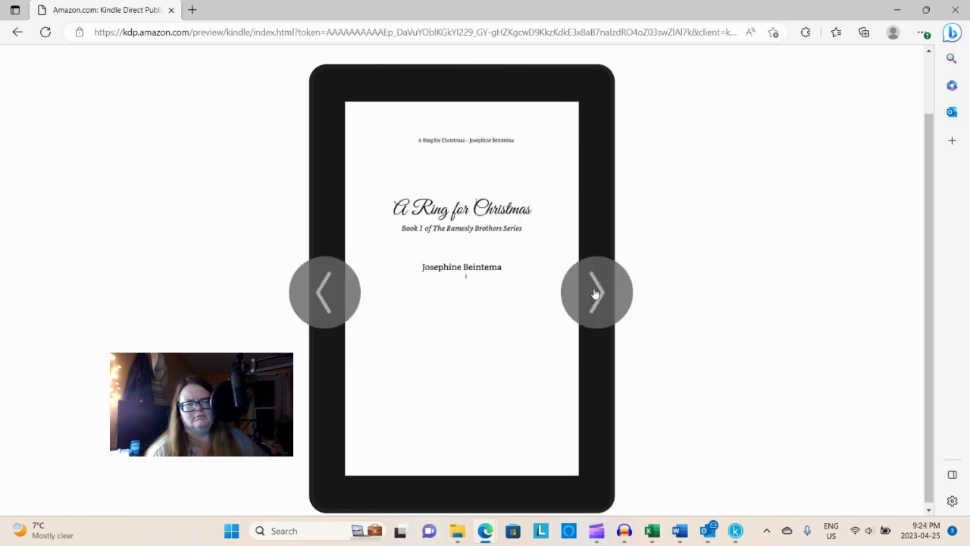
left_click(594, 292)
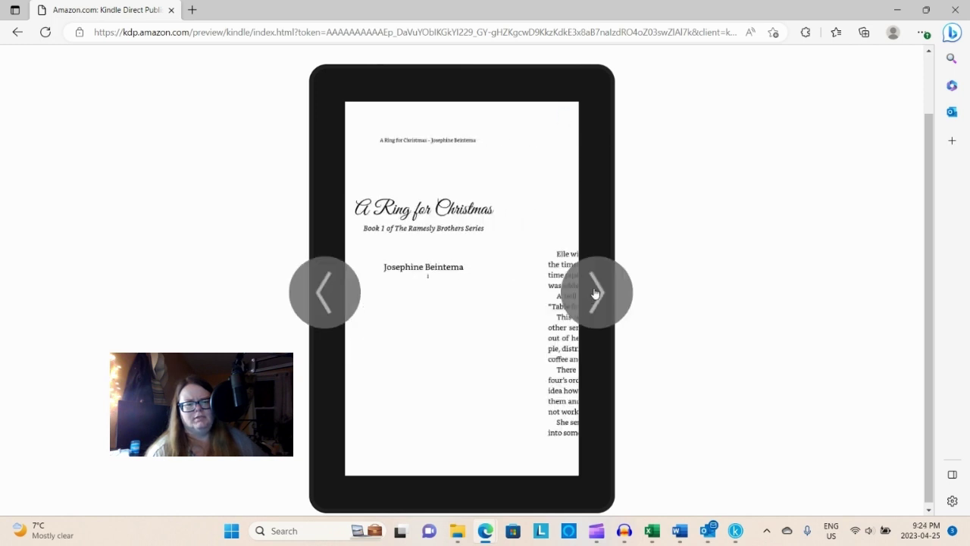
left_click(319, 287)
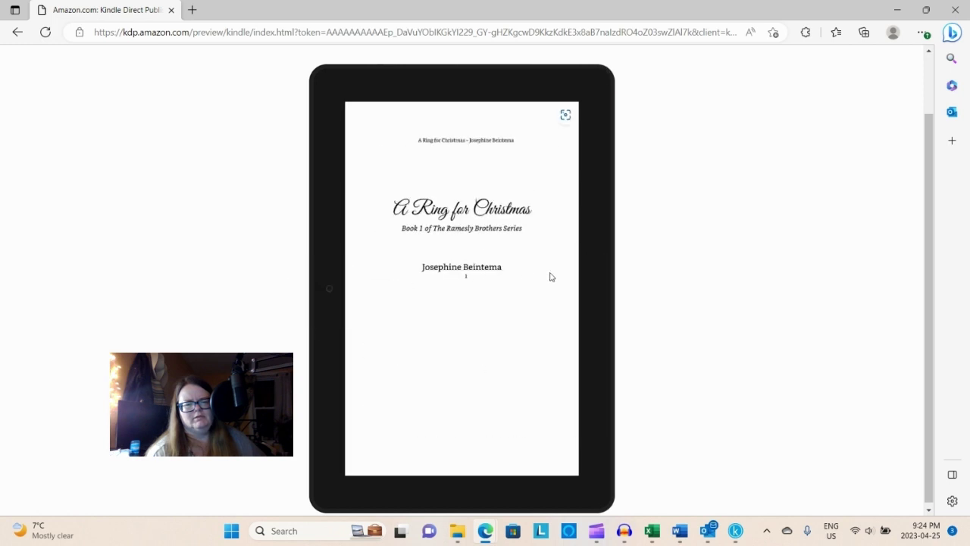
left_click(580, 279)
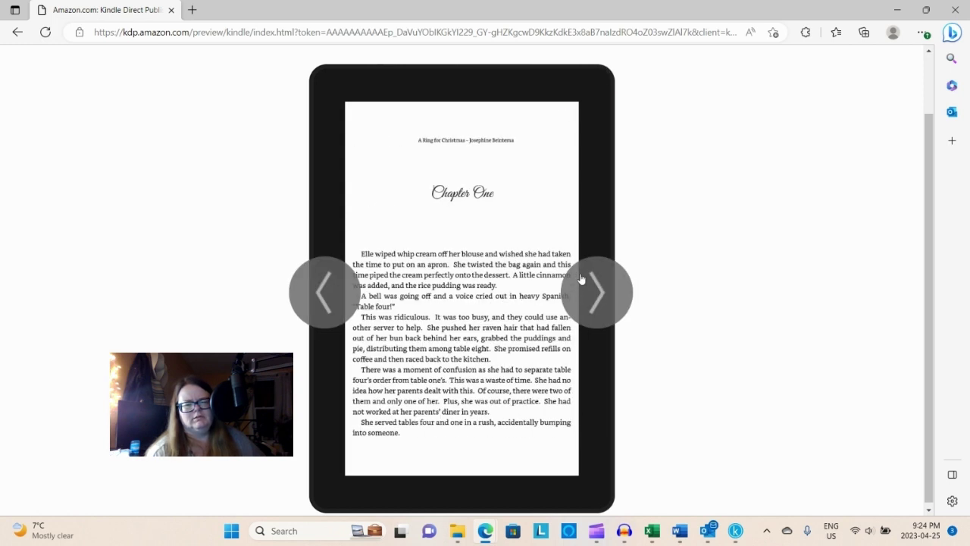
left_click(580, 278)
left_click(580, 279)
left_click(580, 277)
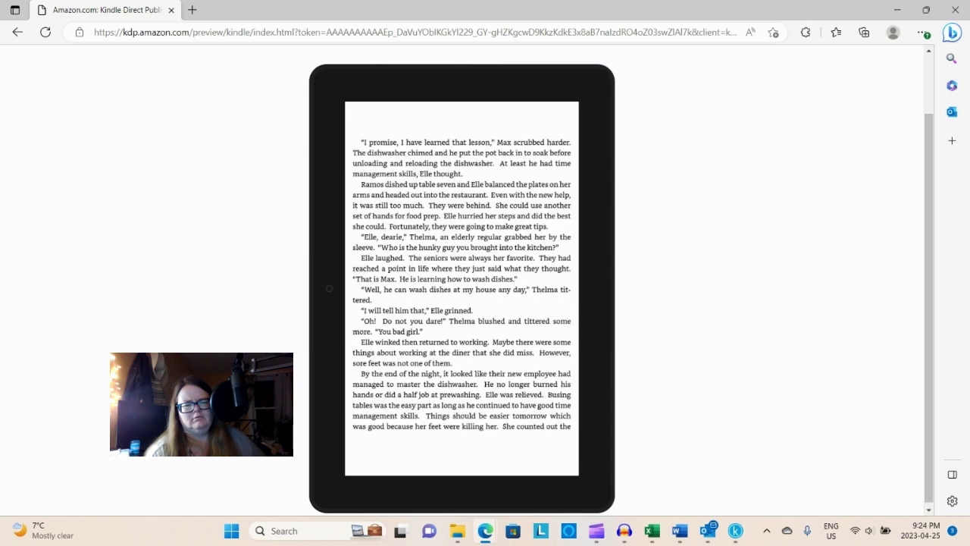
- Switch from the Words Unspoken document to the book_1 manuscript in Word and scroll down through it
key("alt+Tab")
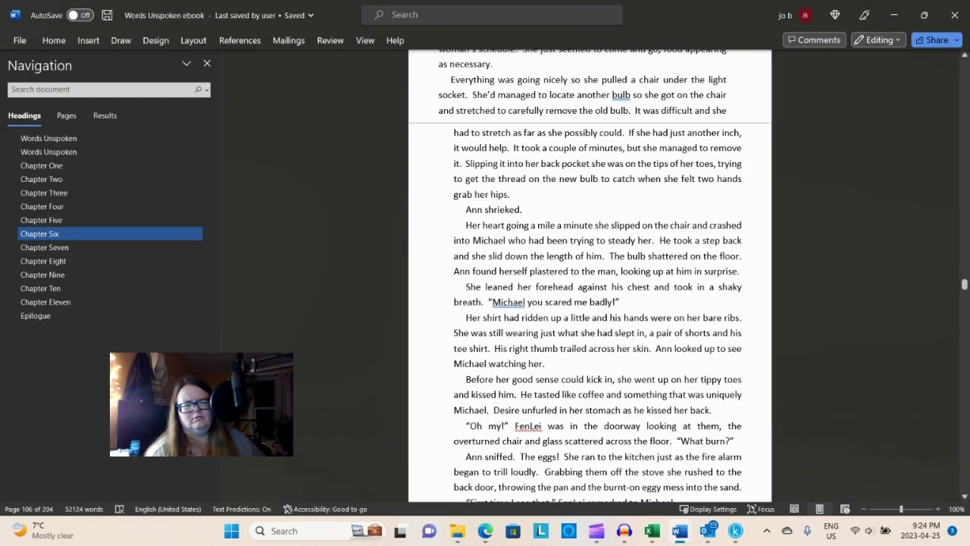
key("alt+Tab")
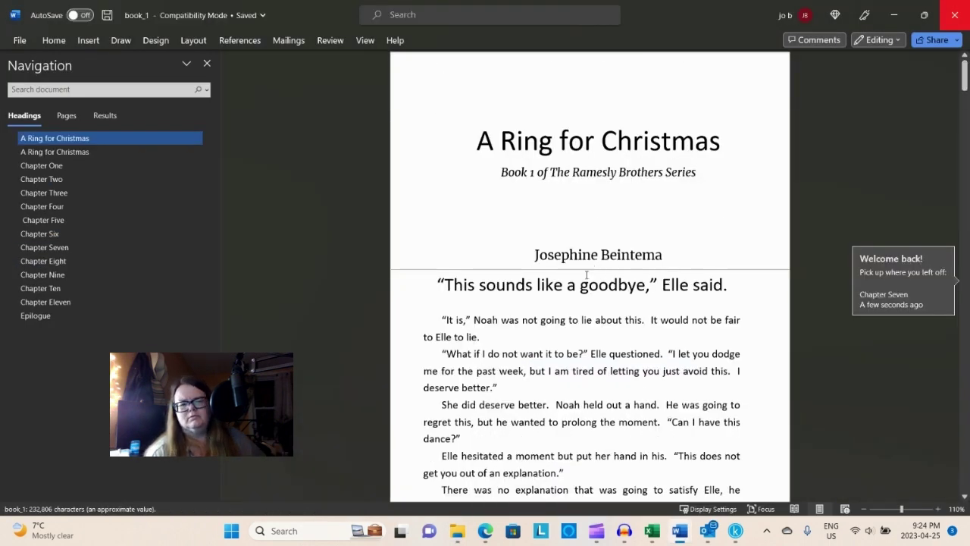
scroll(586, 277, "down", 2)
scroll(587, 282, "down", 3)
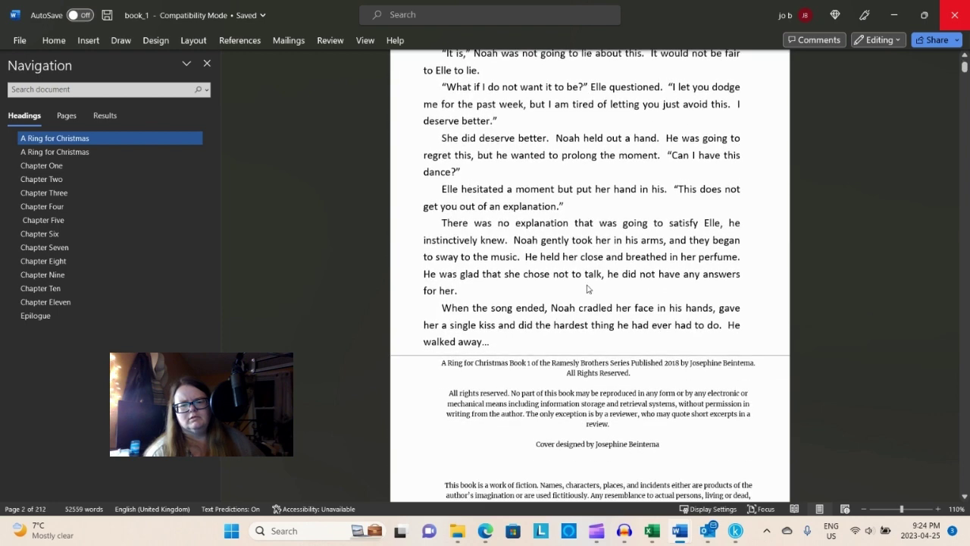
scroll(589, 288, "down", 2)
scroll(595, 287, "down", 3)
scroll(600, 286, "down", 4)
scroll(605, 286, "down", 4)
scroll(606, 288, "down", 4)
scroll(608, 287, "down", 1)
scroll(612, 288, "down", 3)
scroll(614, 292, "down", 3)
- Scroll back up, close book_1 and minimize Word to reveal the KDP preview
scroll(614, 292, "up", 1)
scroll(616, 288, "up", 3)
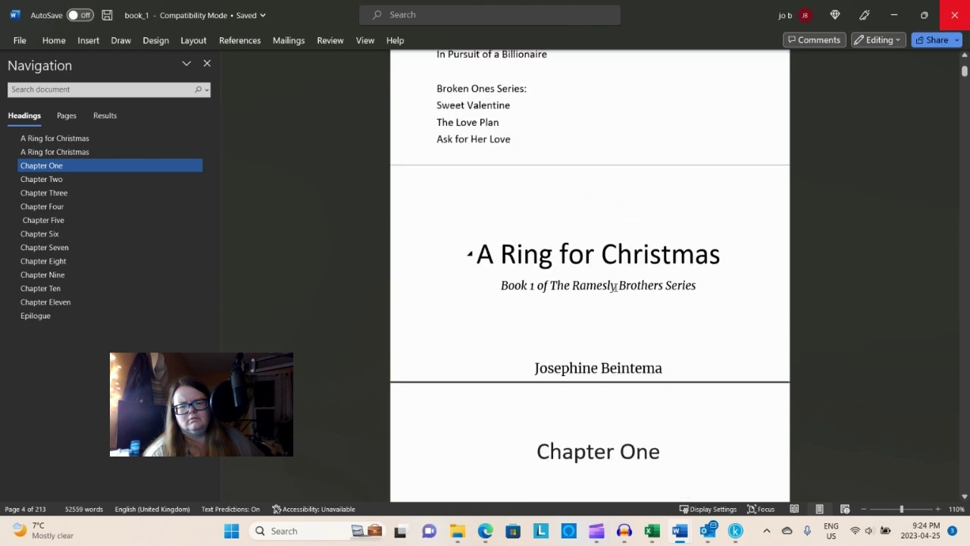
scroll(616, 278, "up", 3)
scroll(607, 262, "up", 4)
scroll(599, 257, "up", 2)
scroll(576, 272, "up", 3)
scroll(561, 284, "up", 5)
scroll(561, 284, "up", 5)
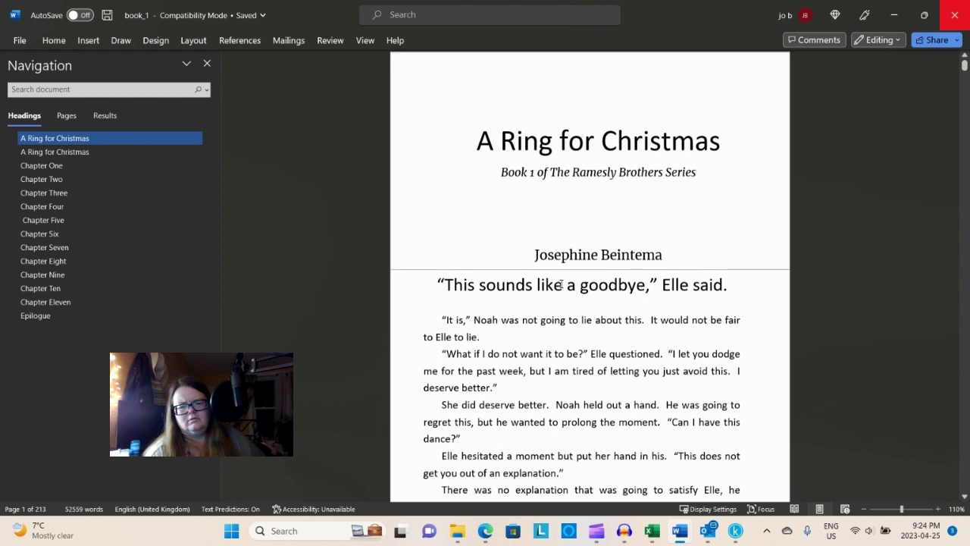
left_click(959, 18)
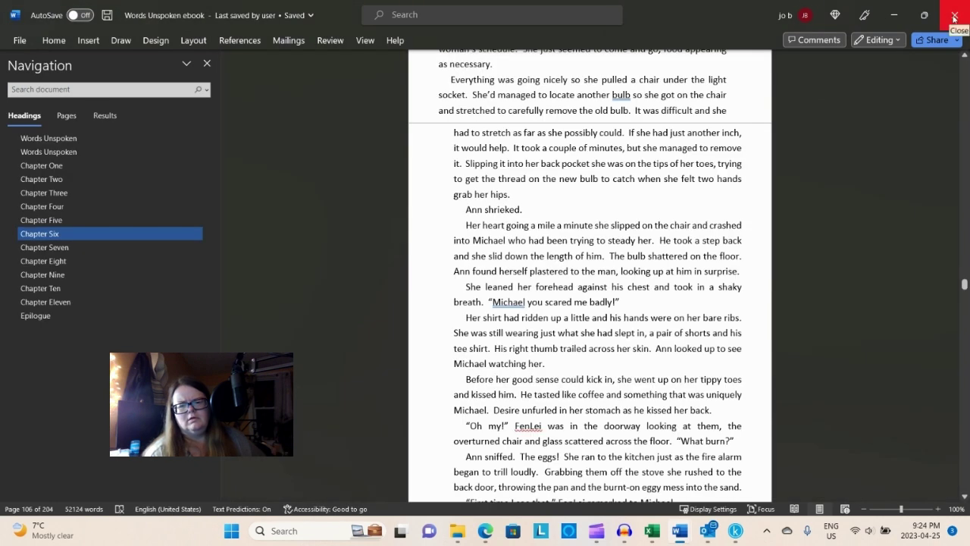
left_click(894, 16)
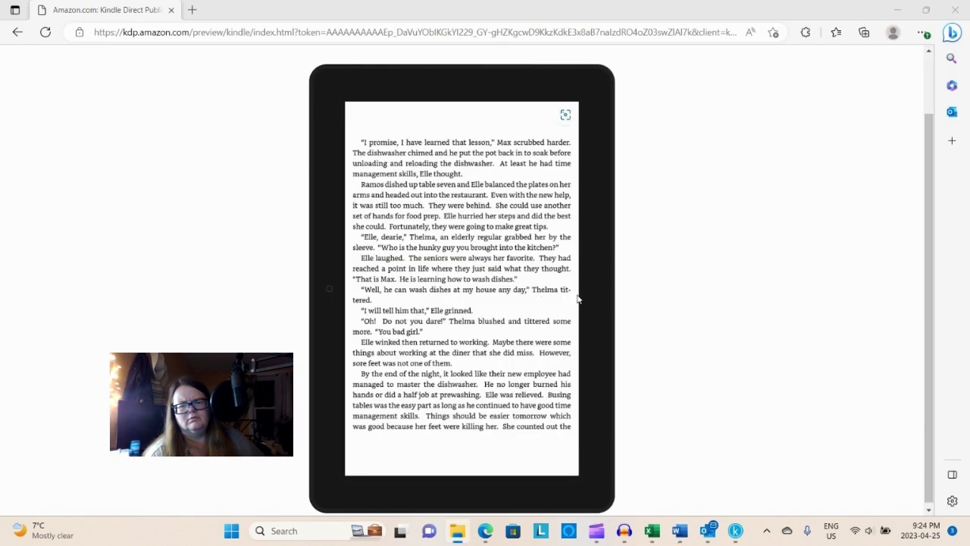
mouse_move(583, 303)
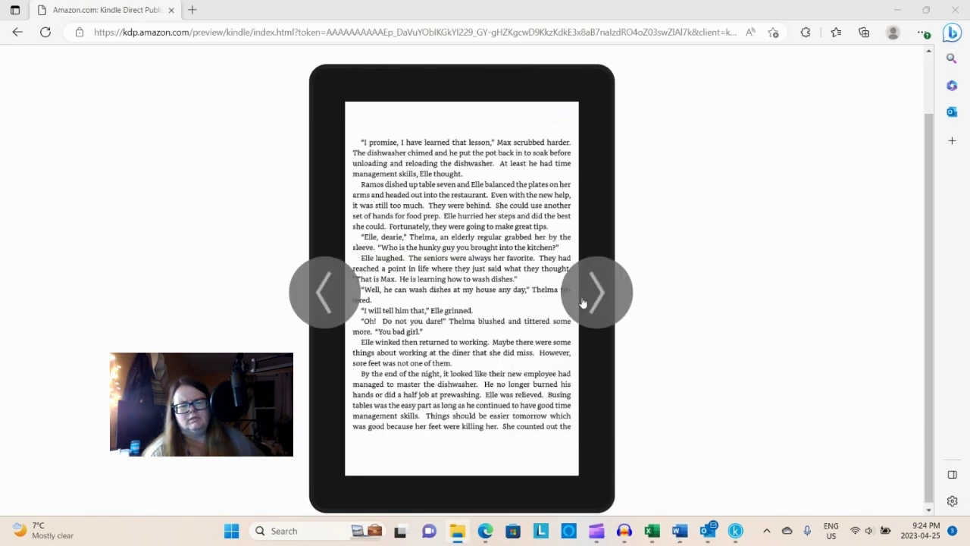
- Turn nine more Chapter One pages in the preview, then go back to the eBook content page
left_click(583, 303)
left_click(581, 301)
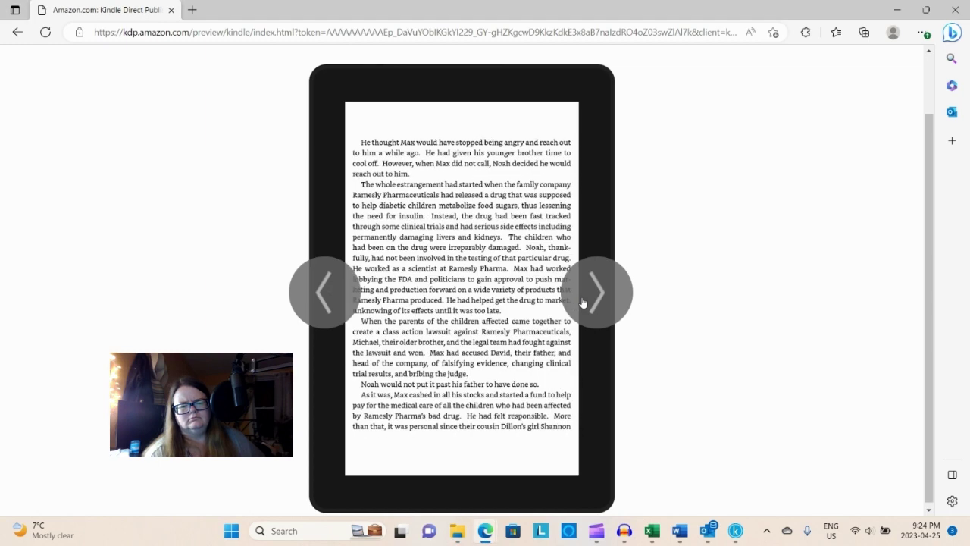
left_click(581, 301)
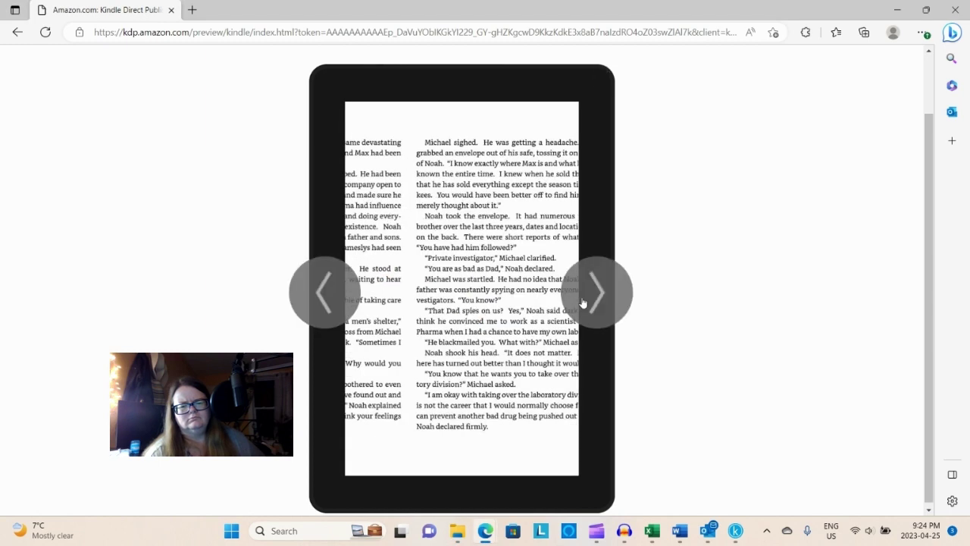
left_click(581, 300)
left_click(582, 303)
left_click(581, 301)
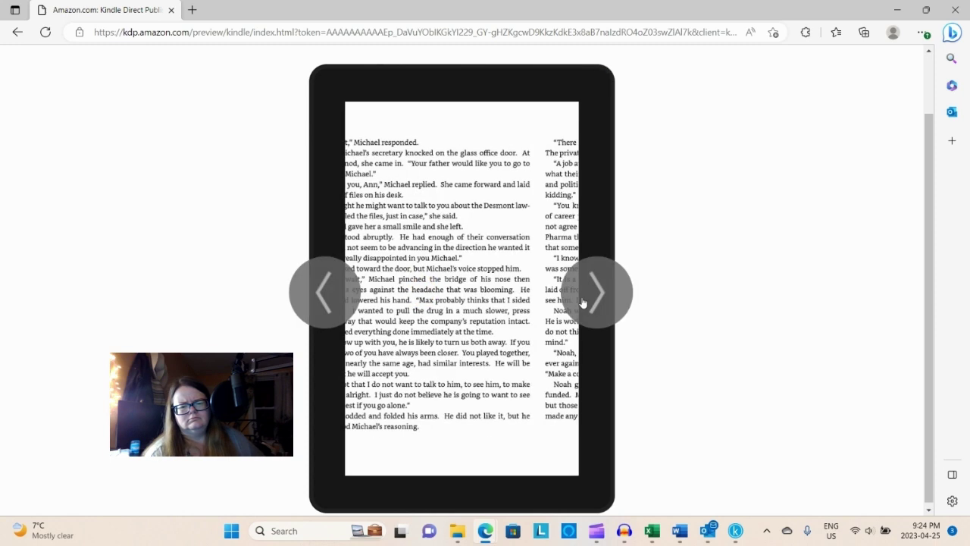
left_click(582, 301)
left_click(582, 302)
left_click(581, 301)
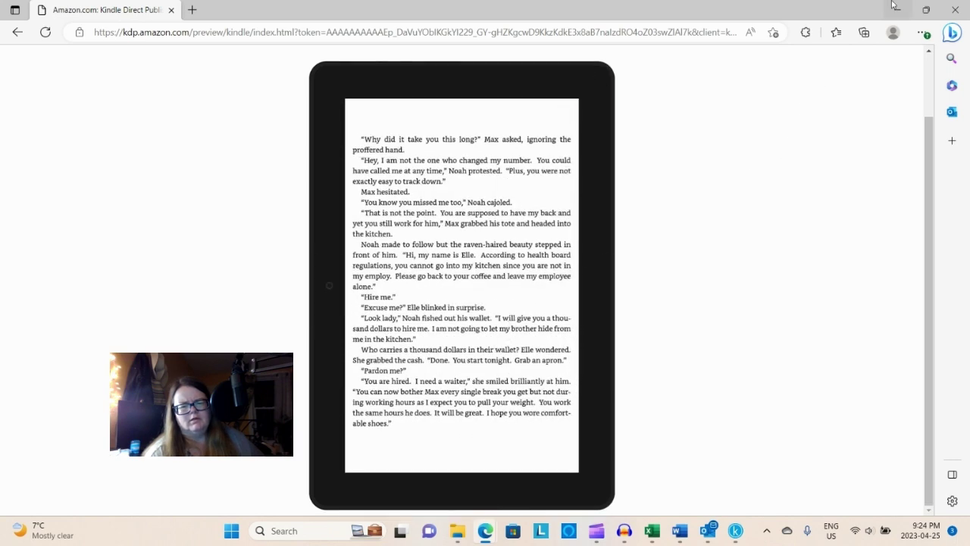
left_click(15, 32)
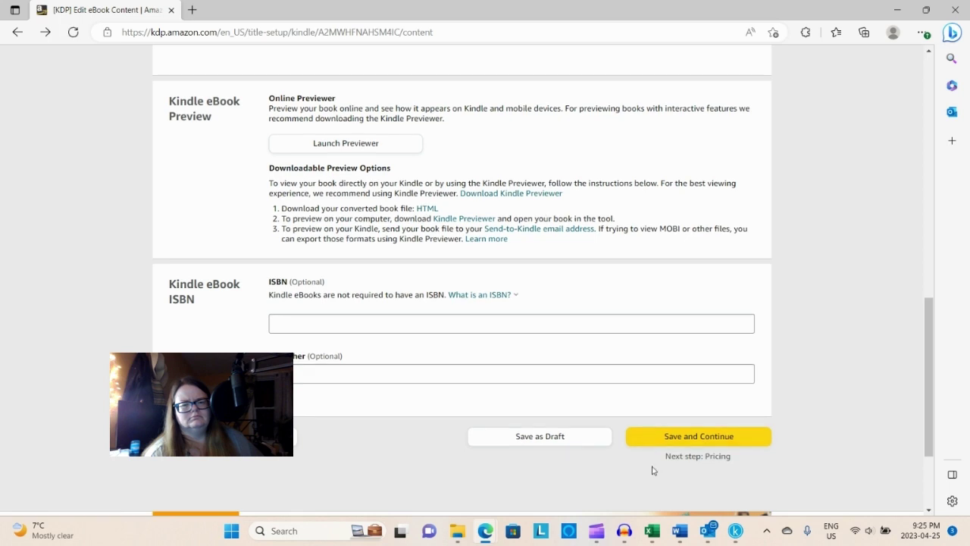
- Save the content, review the Pricing page at $0.99 with 35% royalty, and publish
left_click(672, 439)
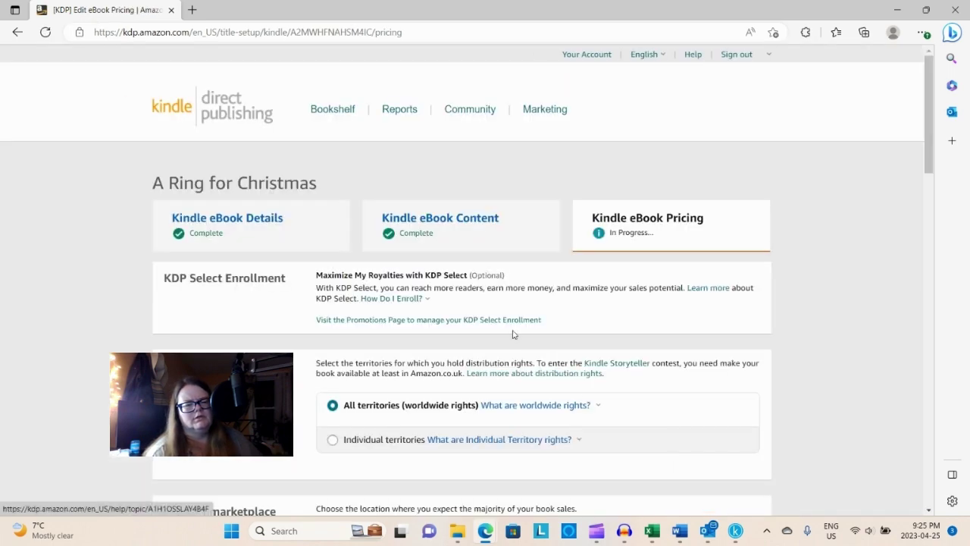
scroll(281, 341, "down", 3)
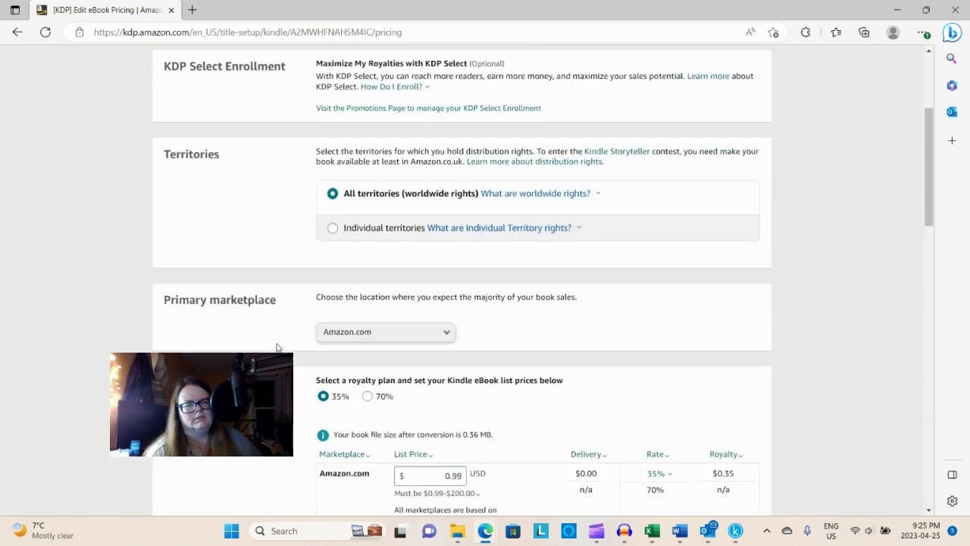
scroll(276, 347, "down", 2)
scroll(276, 348, "down", 4)
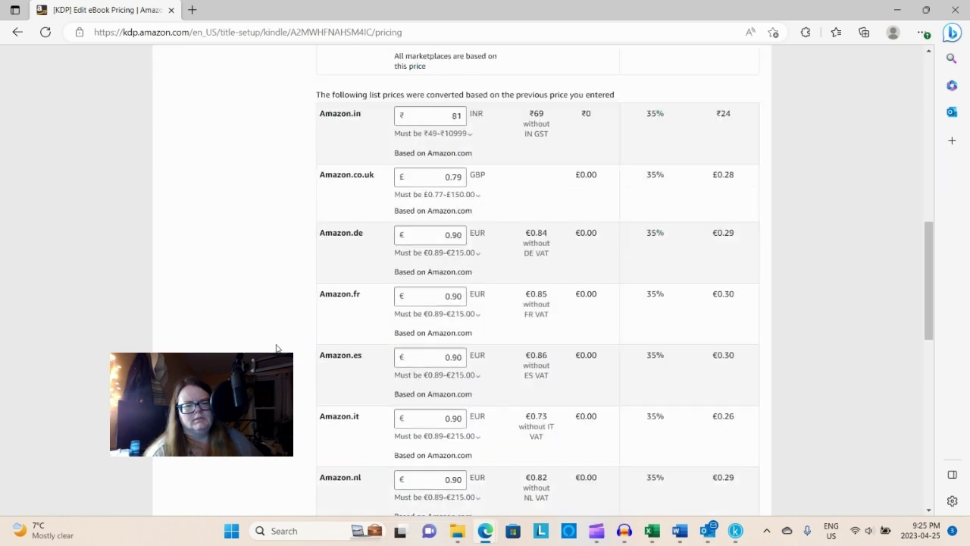
scroll(275, 346, "down", 2)
scroll(276, 346, "down", 5)
scroll(276, 345, "down", 1)
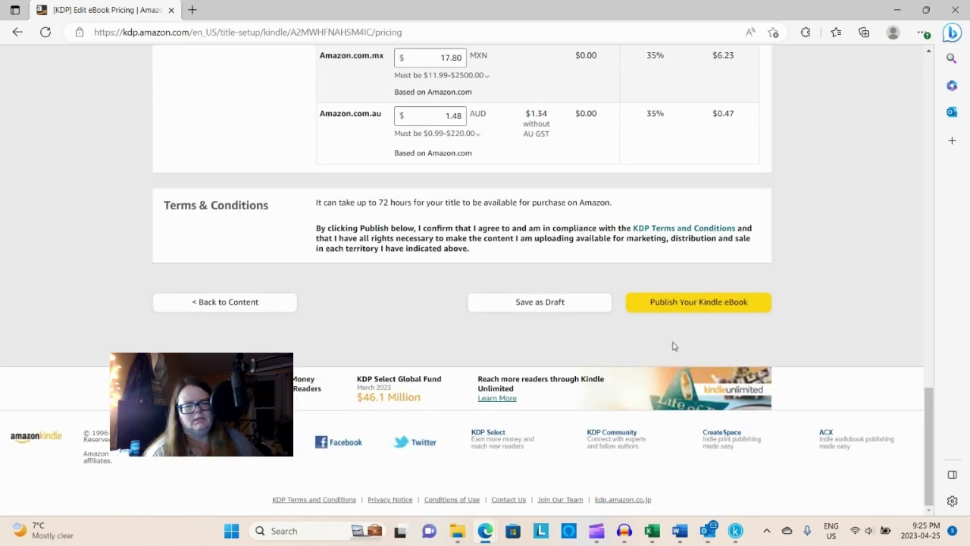
left_click(666, 302)
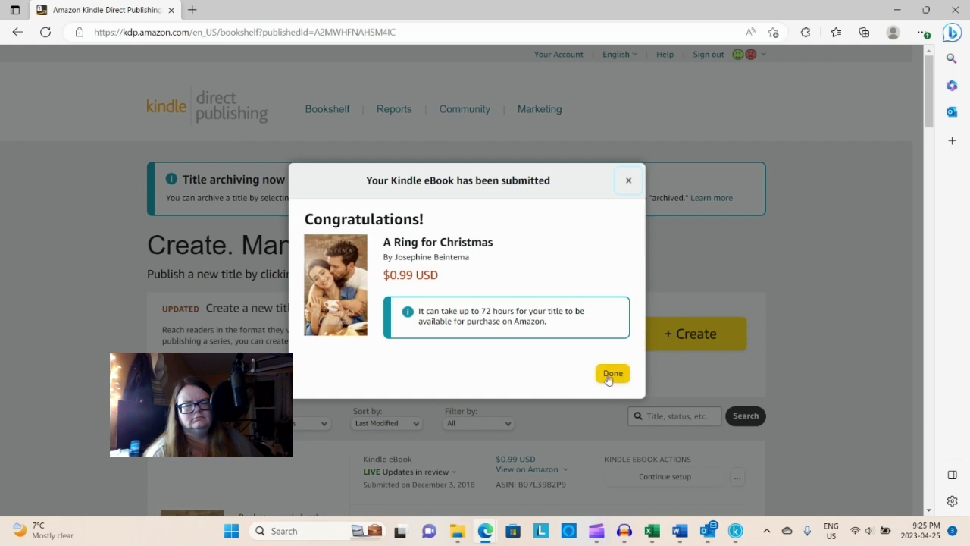
- Dismiss the submission confirmation and scroll down the Bookshelf to its pagination
left_click(611, 373)
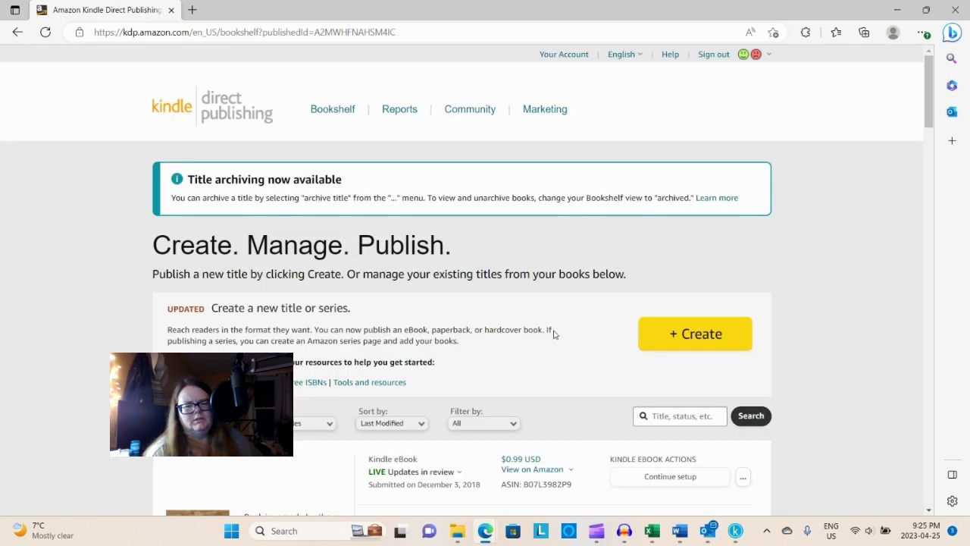
scroll(550, 348, "down", 5)
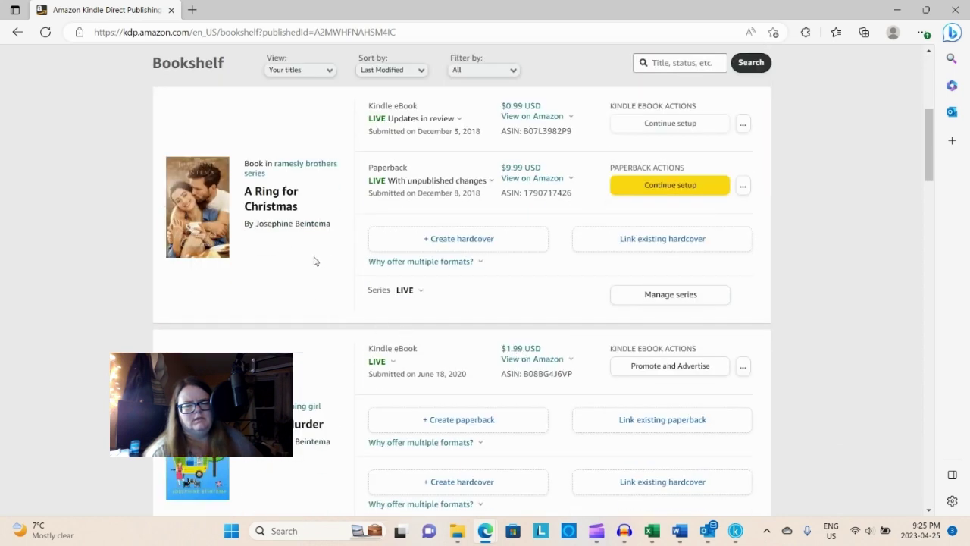
scroll(314, 265, "down", 5)
scroll(311, 275, "down", 3)
scroll(312, 277, "down", 1)
scroll(310, 283, "down", 4)
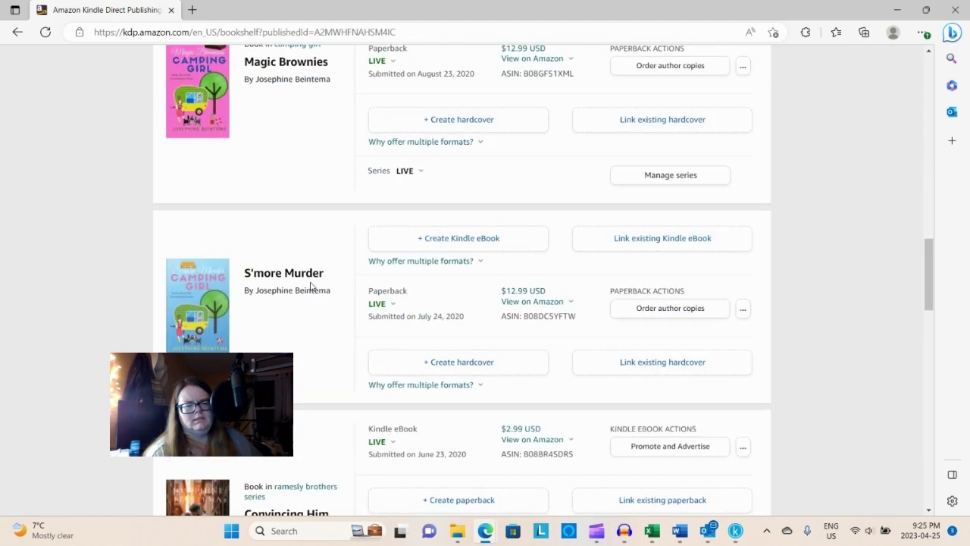
scroll(310, 286, "down", 3)
scroll(306, 291, "down", 3)
scroll(304, 294, "down", 4)
scroll(305, 297, "down", 1)
scroll(305, 297, "down", 1)
scroll(303, 296, "down", 1)
scroll(303, 296, "up", 2)
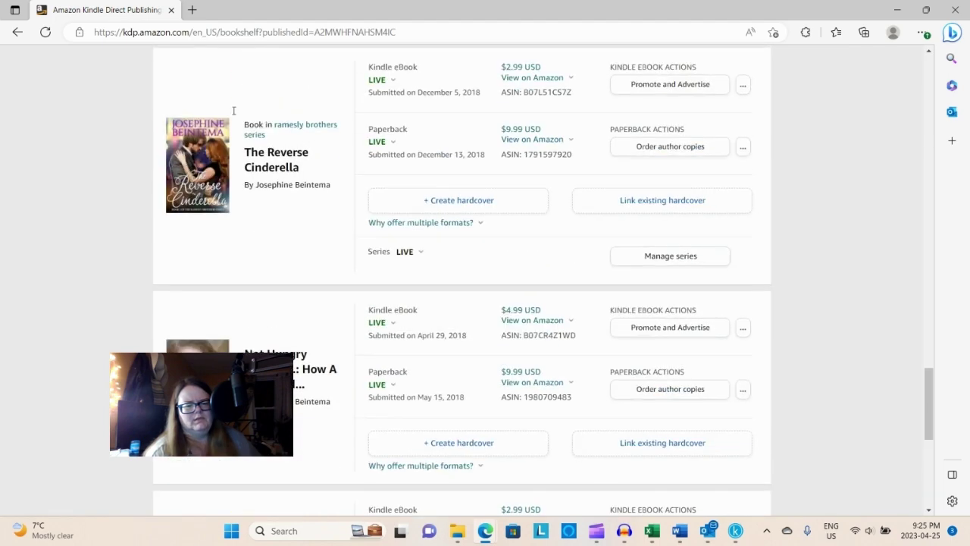
scroll(288, 227, "down", 4)
scroll(246, 227, "down", 2)
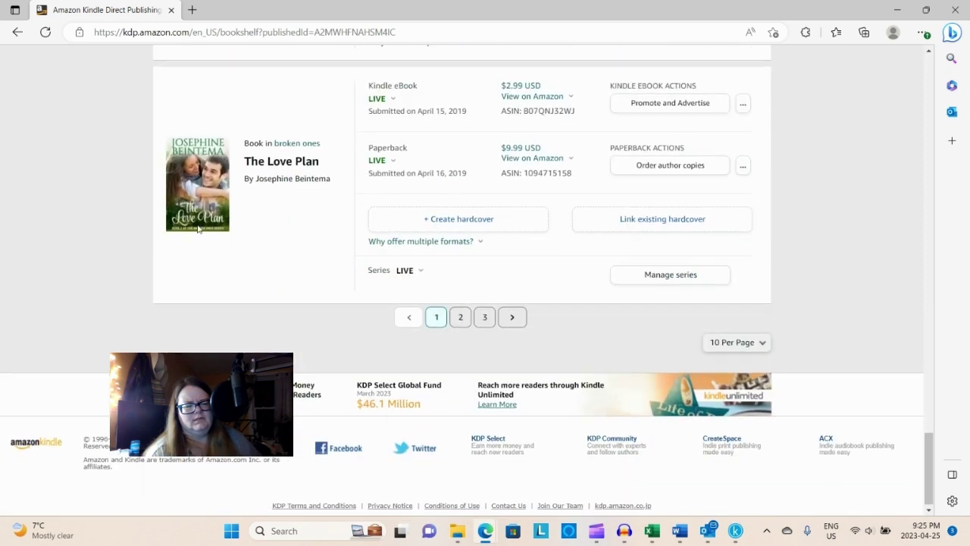
- Open page 2 of the Bookshelf and scroll back up through its titles
left_click(459, 318)
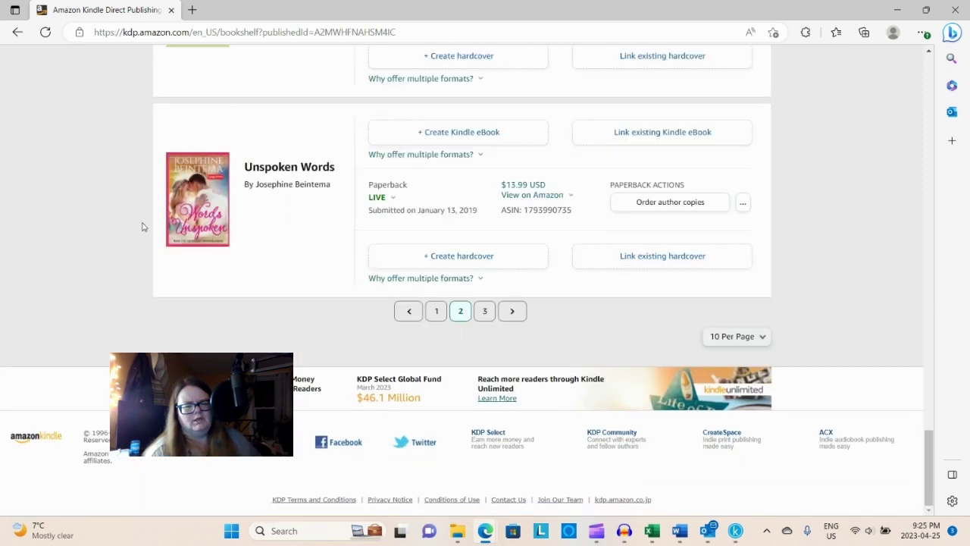
scroll(223, 209, "up", 5)
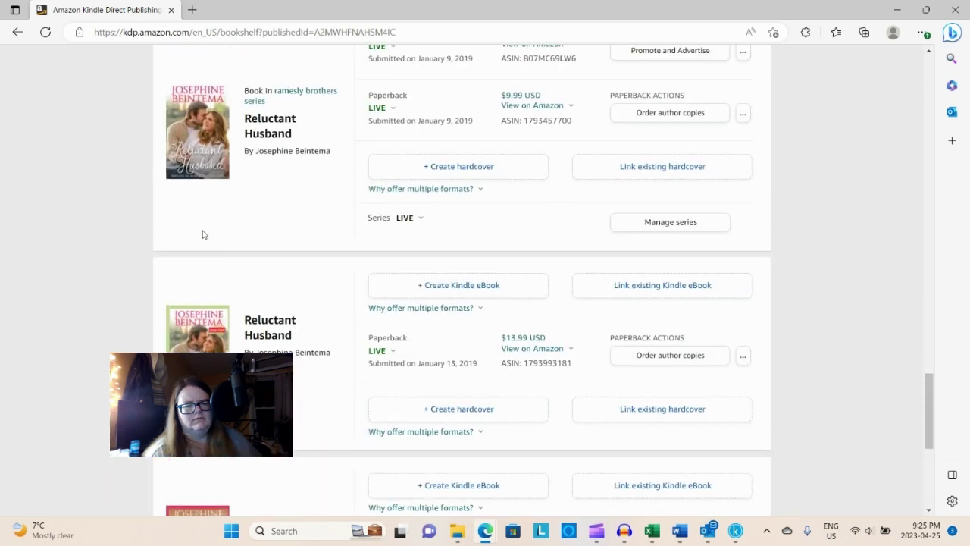
scroll(281, 319, "up", 3)
scroll(281, 319, "up", 2)
scroll(281, 319, "up", 2)
scroll(281, 319, "up", 3)
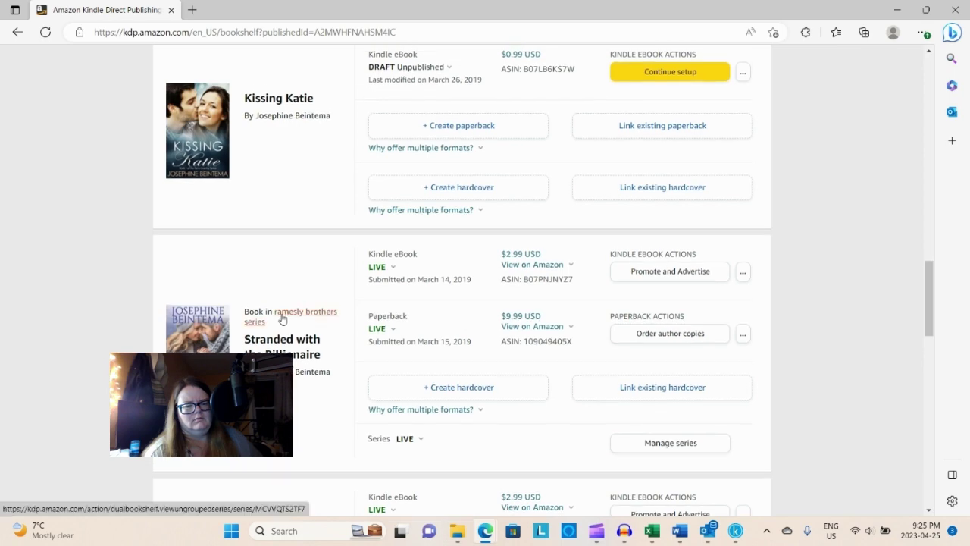
scroll(292, 288, "up", 1)
scroll(296, 284, "up", 1)
scroll(296, 284, "up", 1)
scroll(296, 284, "up", 2)
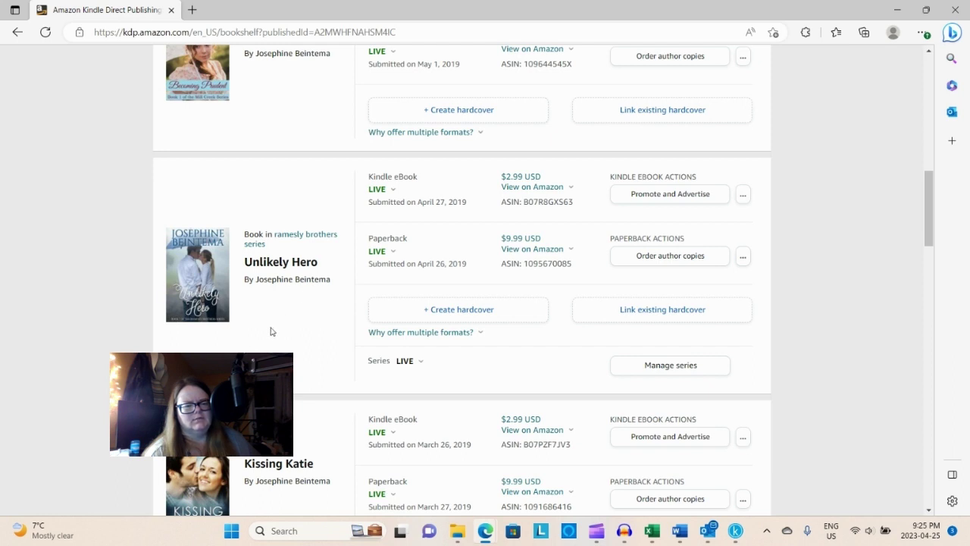
scroll(267, 315, "up", 1)
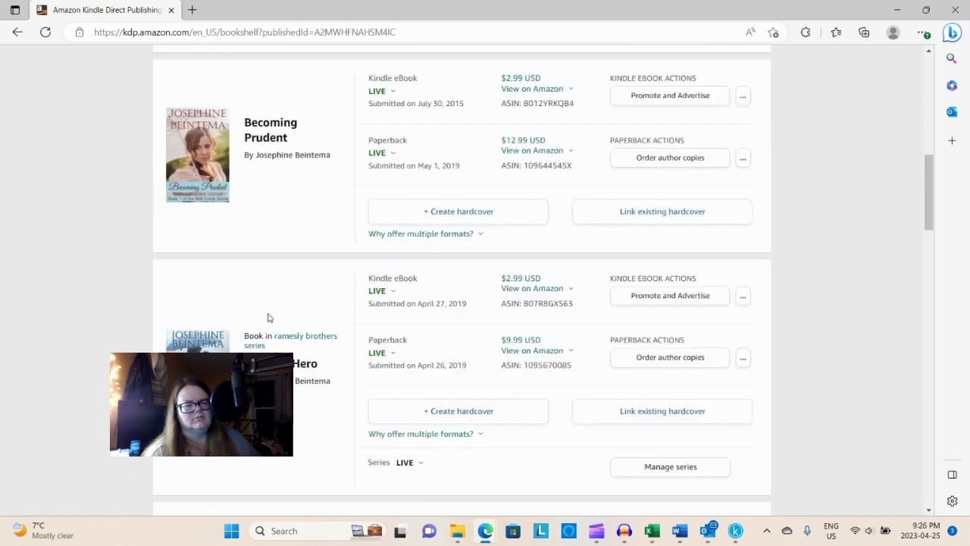
scroll(268, 316, "up", 3)
scroll(267, 317, "up", 1)
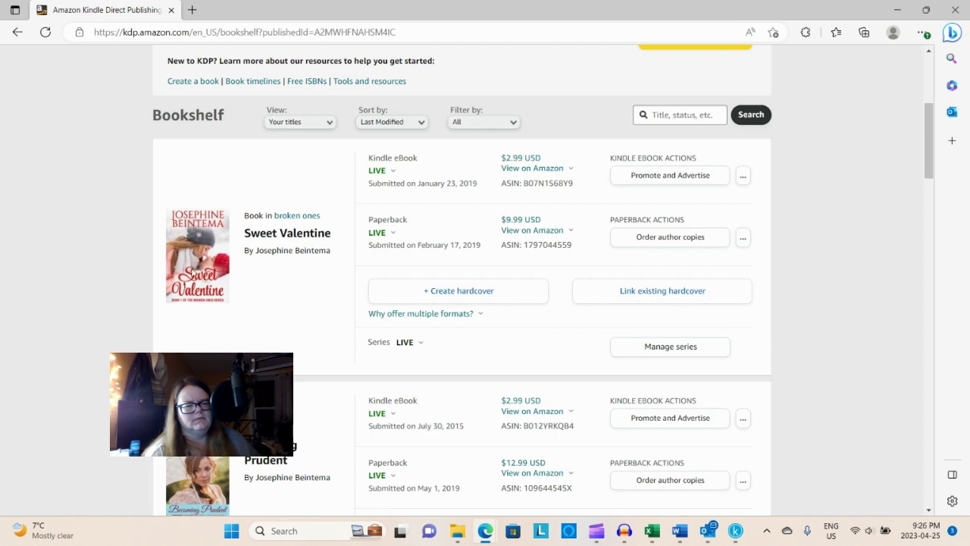
scroll(194, 273, "up", 2)
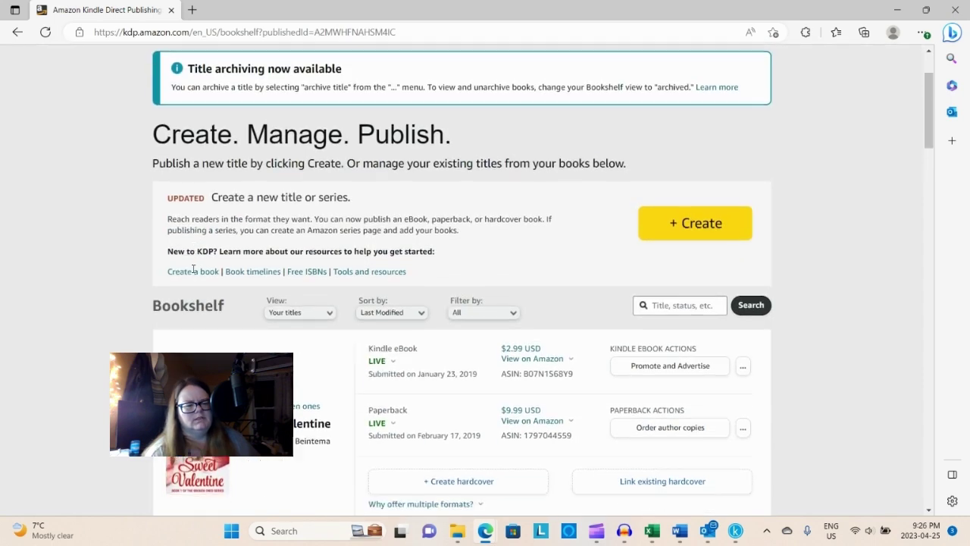
scroll(193, 273, "down", 5)
scroll(193, 277, "up", 1)
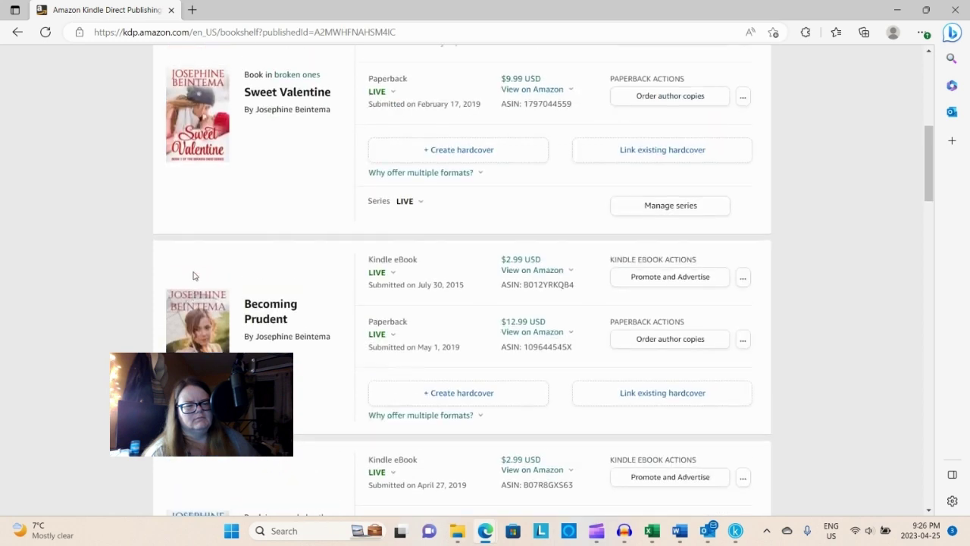